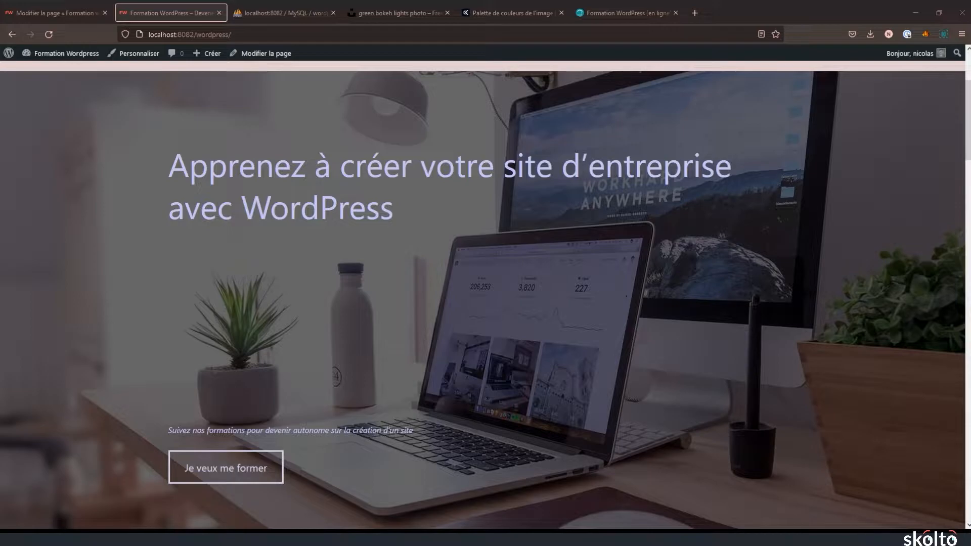
Look over the published home page from the banner to the first training sections.
scroll(485, 295, down, 1)
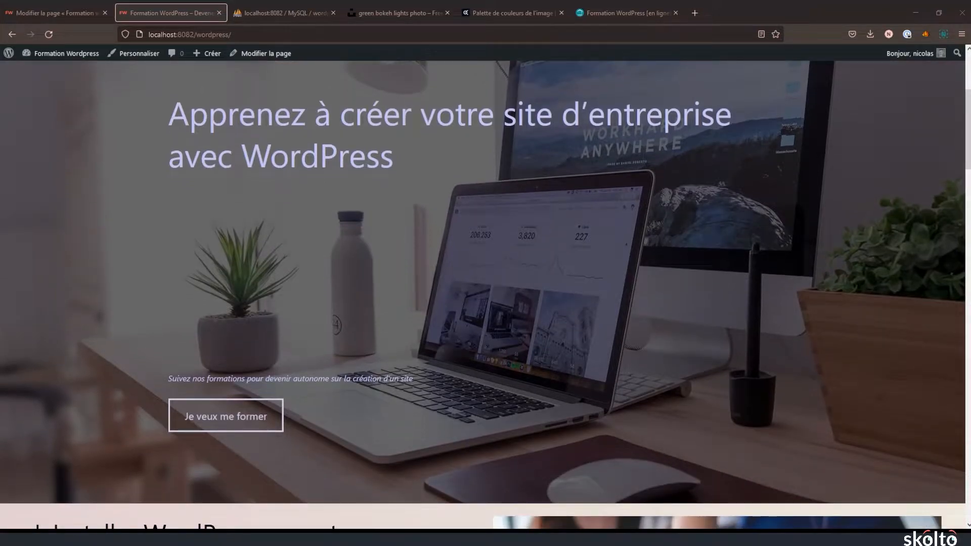
scroll(486, 294, down, 7)
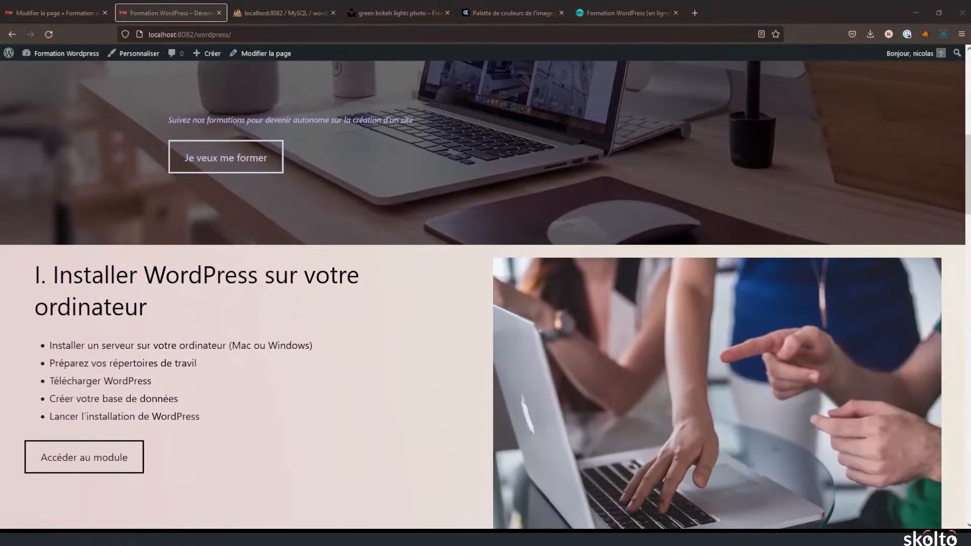
scroll(486, 295, down, 2)
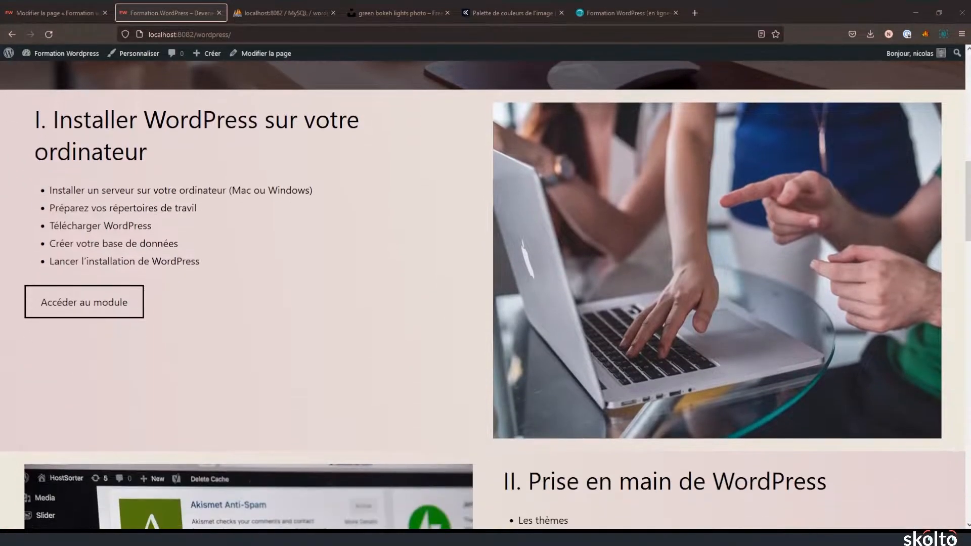
scroll(485, 295, up, 2)
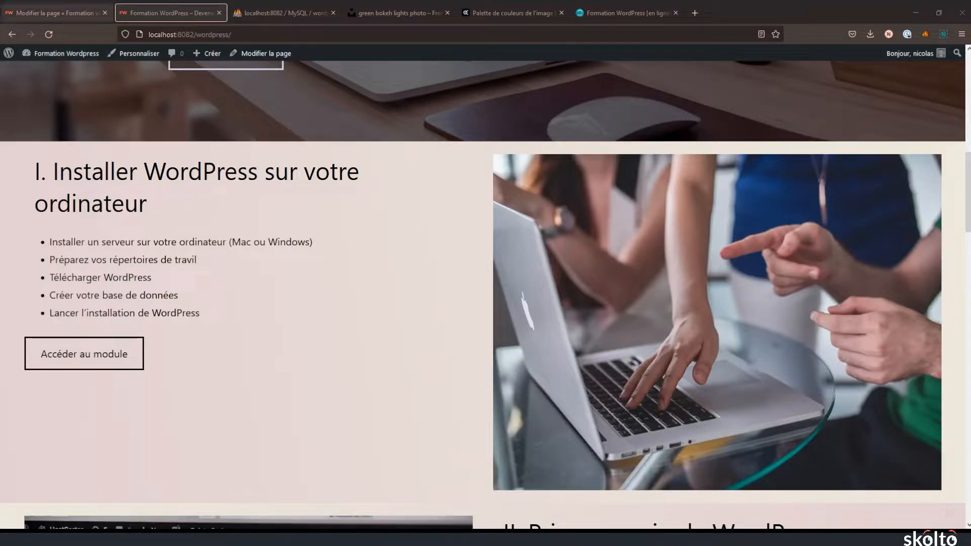
Switch to the page editor, show the block list view and select the Colonnes block of the "I. Installer Wordpress" section.
click(55, 13)
click(251, 303)
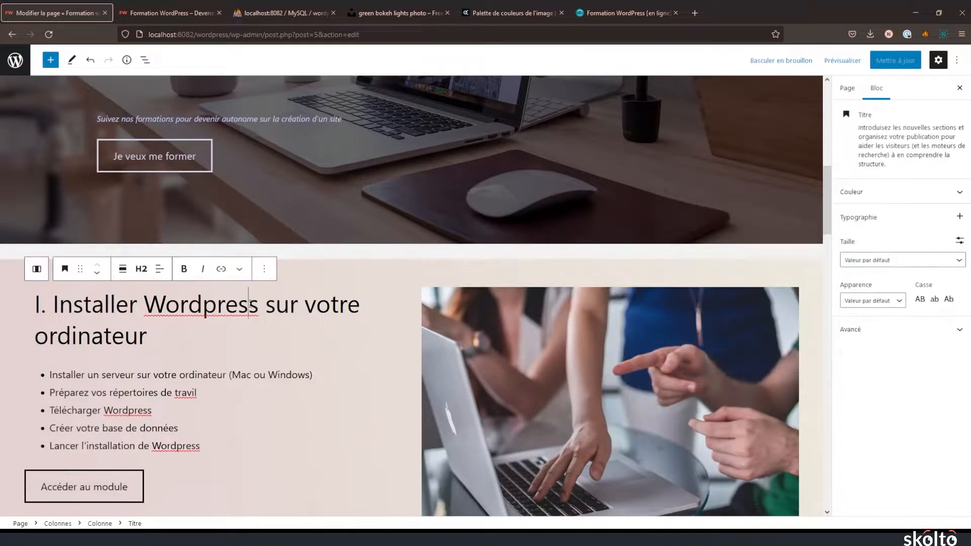
click(32, 269)
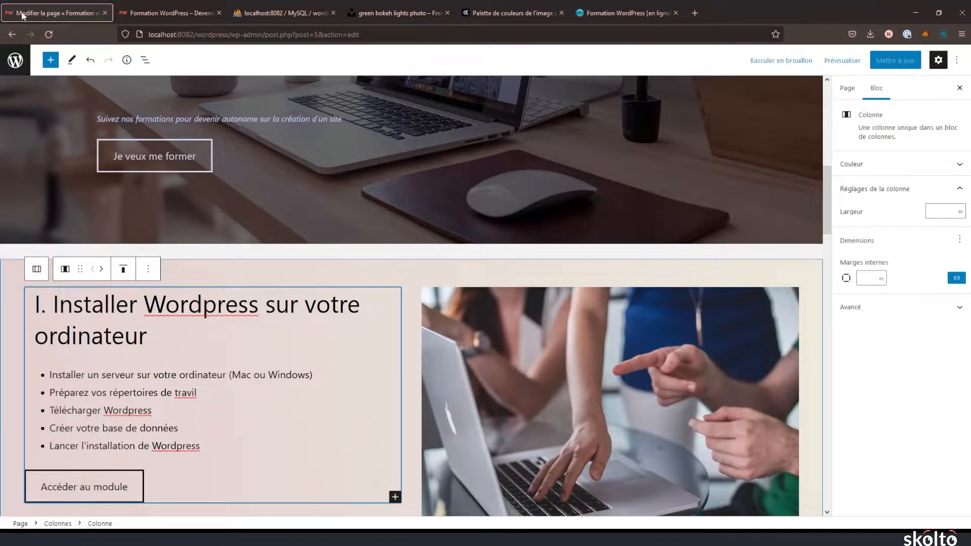
click(145, 60)
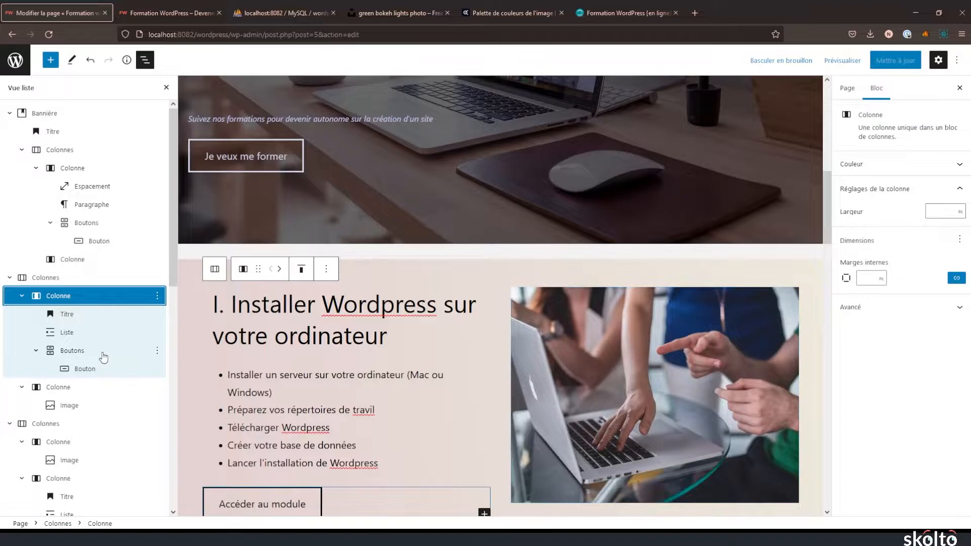
scroll(103, 356, down, 2)
click(56, 226)
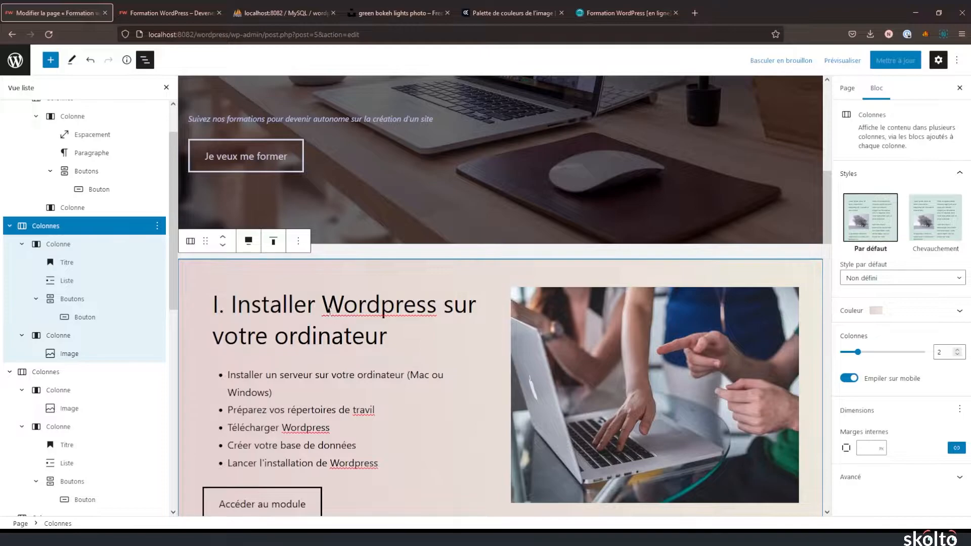
Inspect the first section's heading, list, button and image blocks, and the transform options of its Colonnes block.
click(327, 324)
click(298, 399)
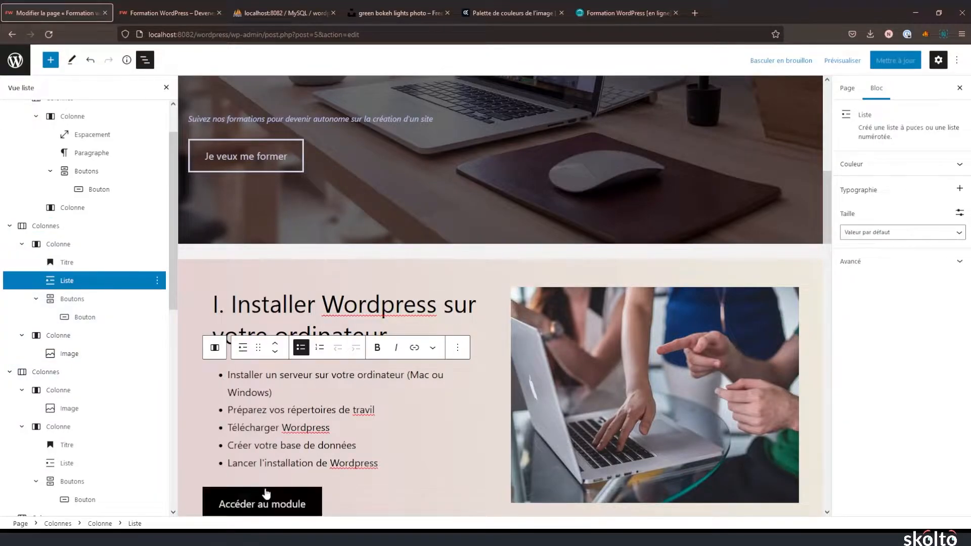
click(266, 493)
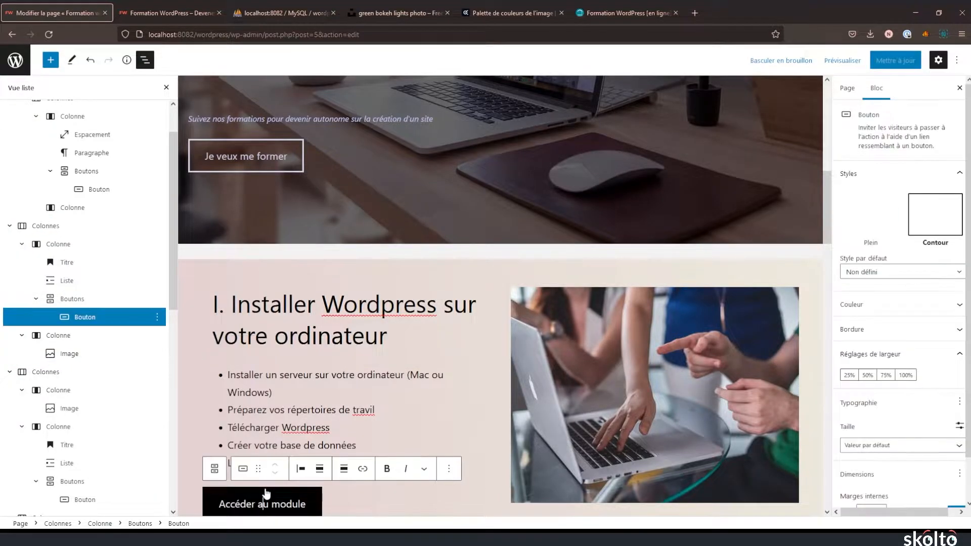
click(612, 356)
scroll(602, 351, down, 4)
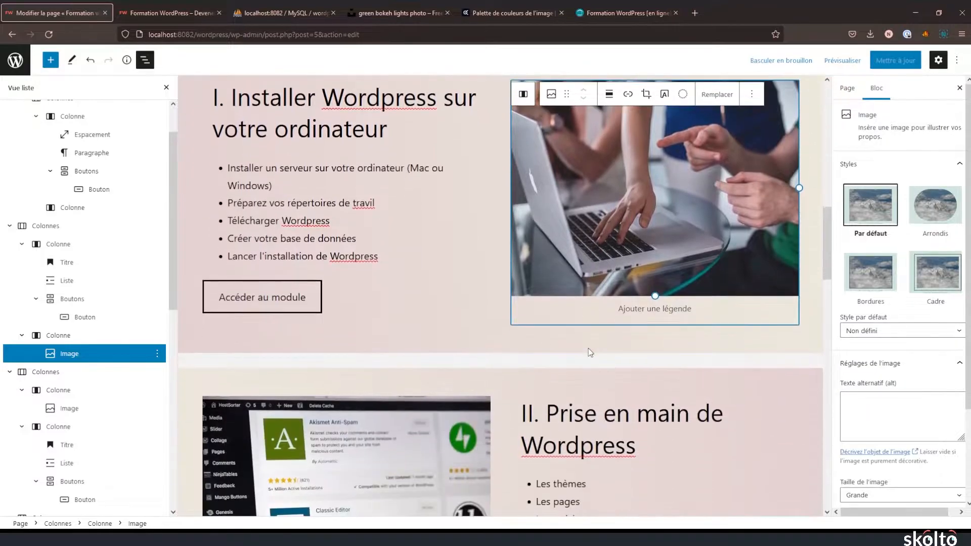
scroll(590, 353, down, 2)
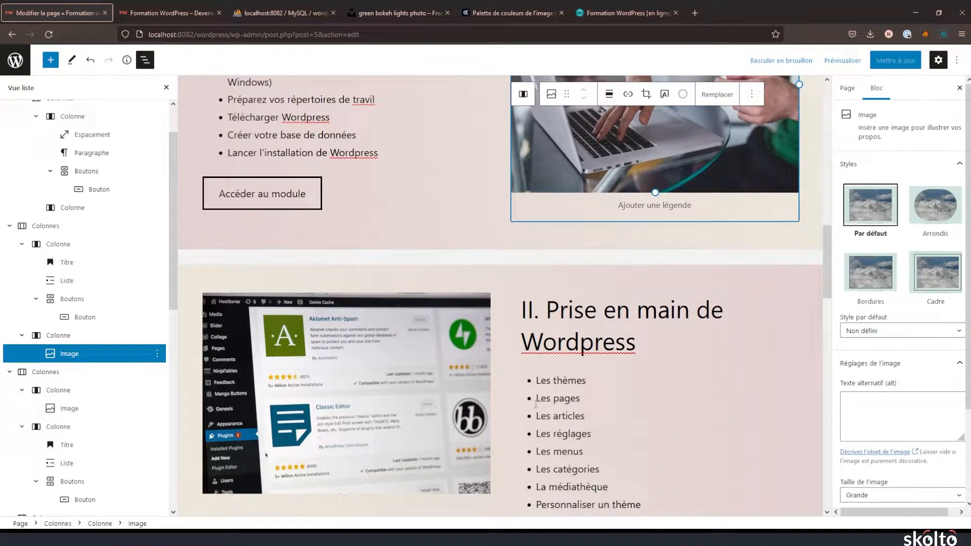
scroll(262, 251, up, 5)
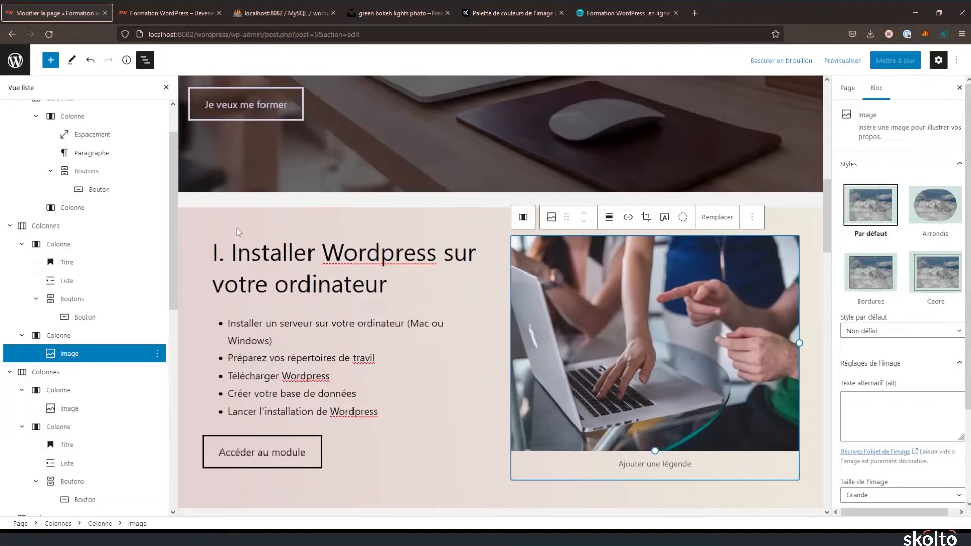
click(235, 230)
click(191, 197)
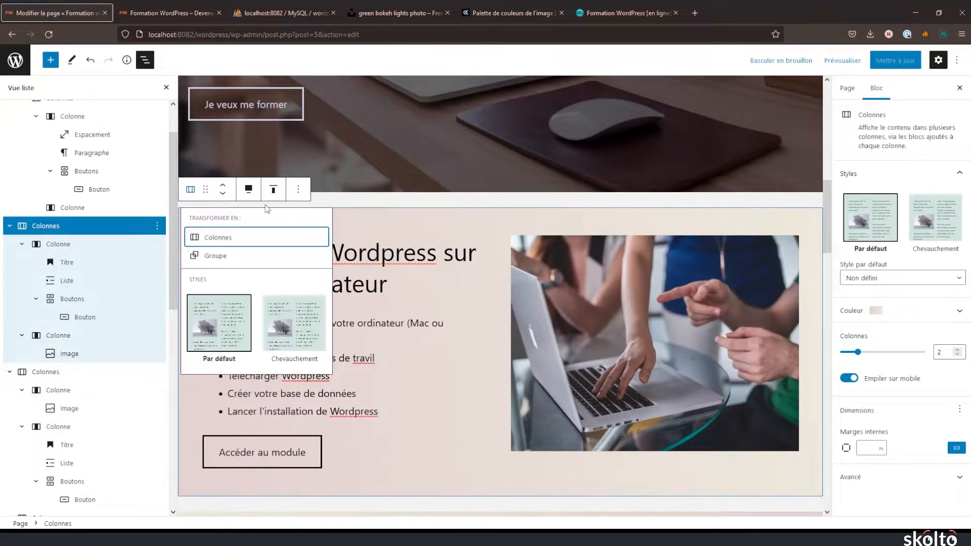
click(599, 202)
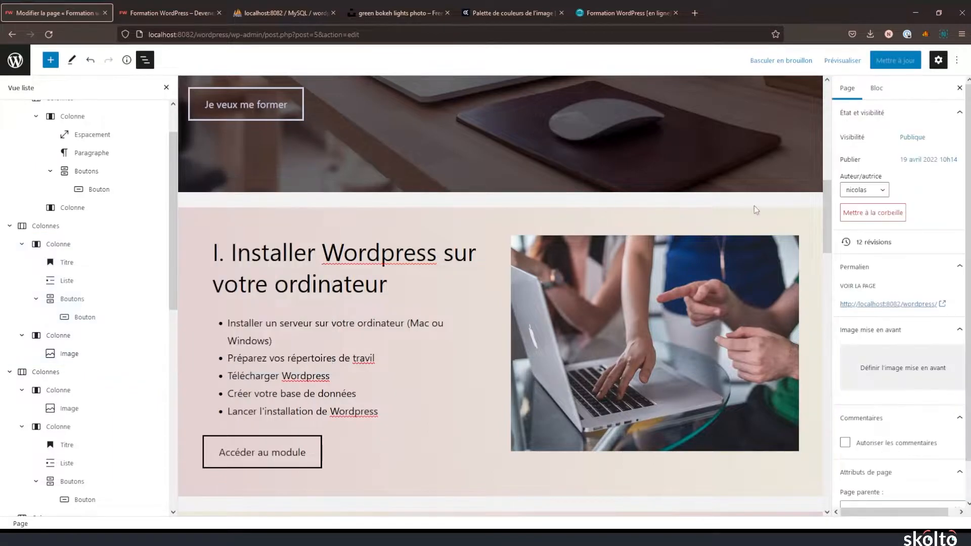
Examine the gradient background settings of the first section's Colonnes block and compare the backgrounds of the other module sections.
click(56, 232)
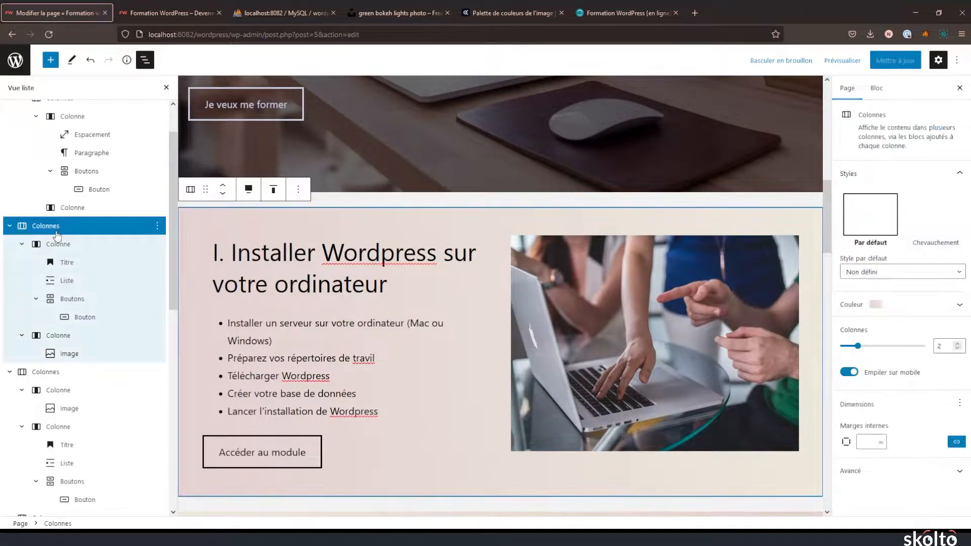
click(897, 318)
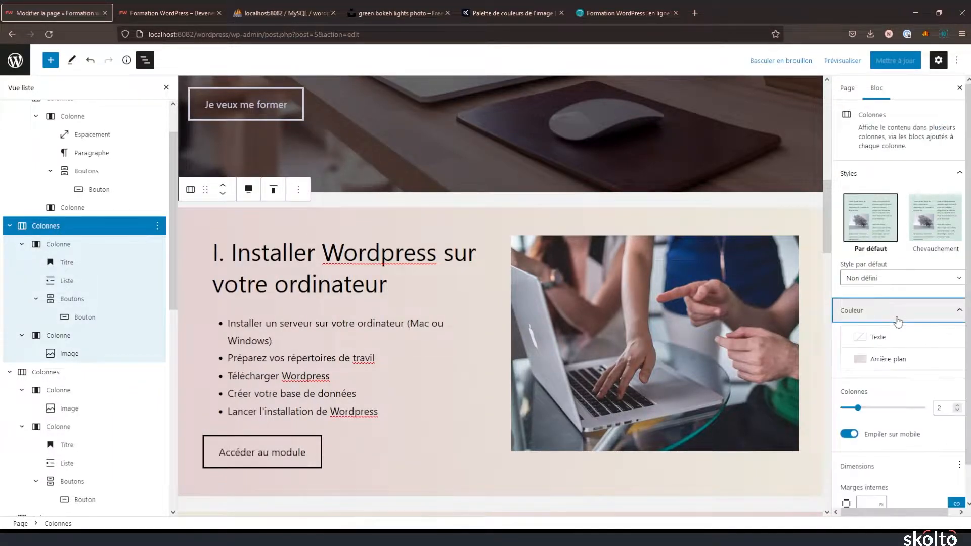
click(883, 360)
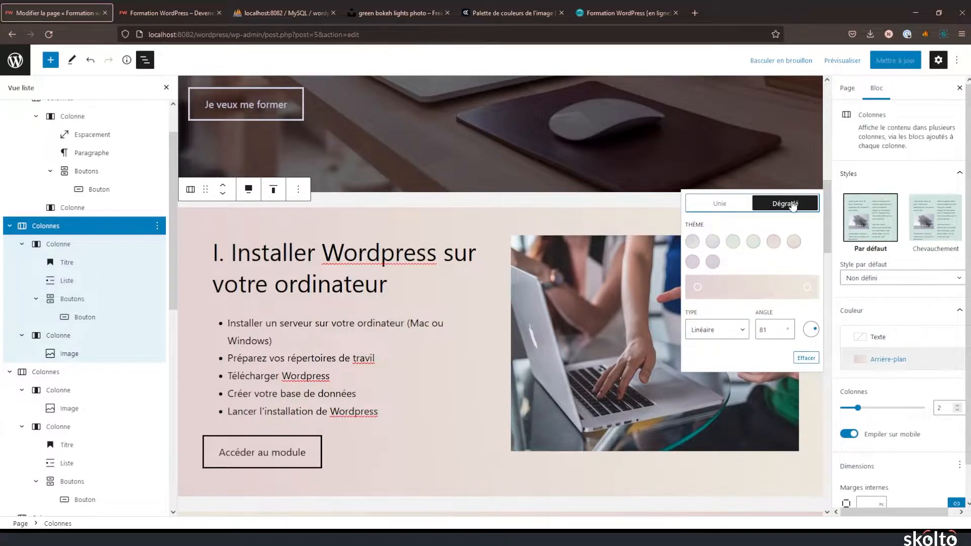
scroll(450, 303, down, 2)
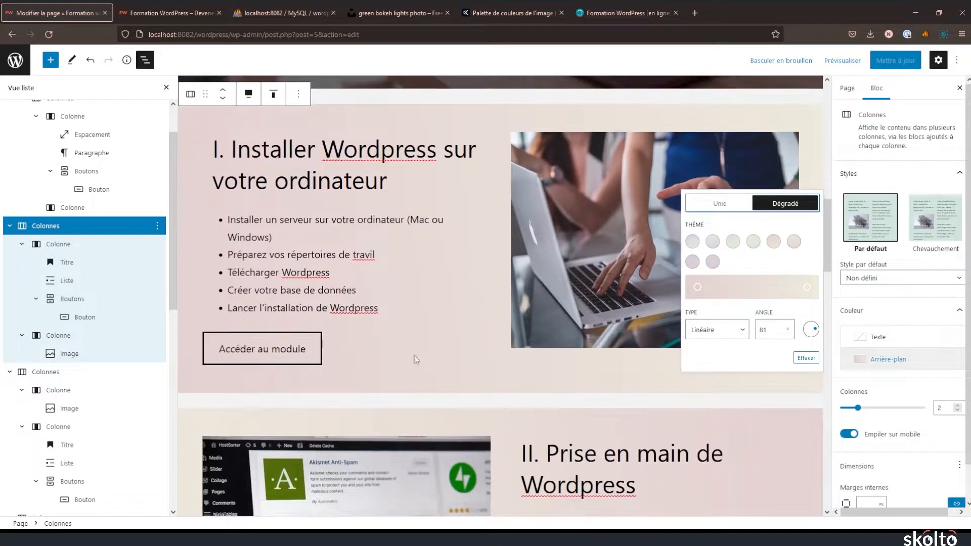
scroll(422, 359, down, 6)
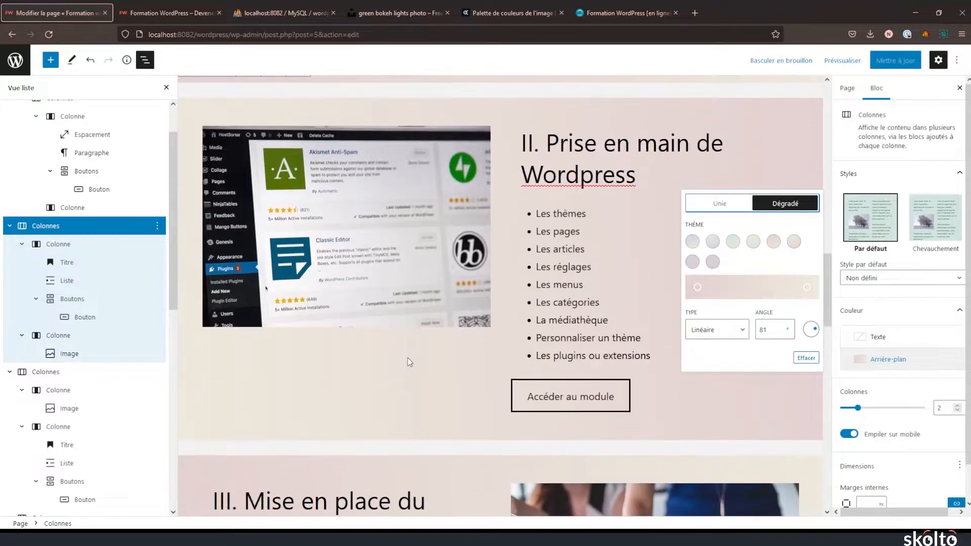
scroll(409, 362, down, 10)
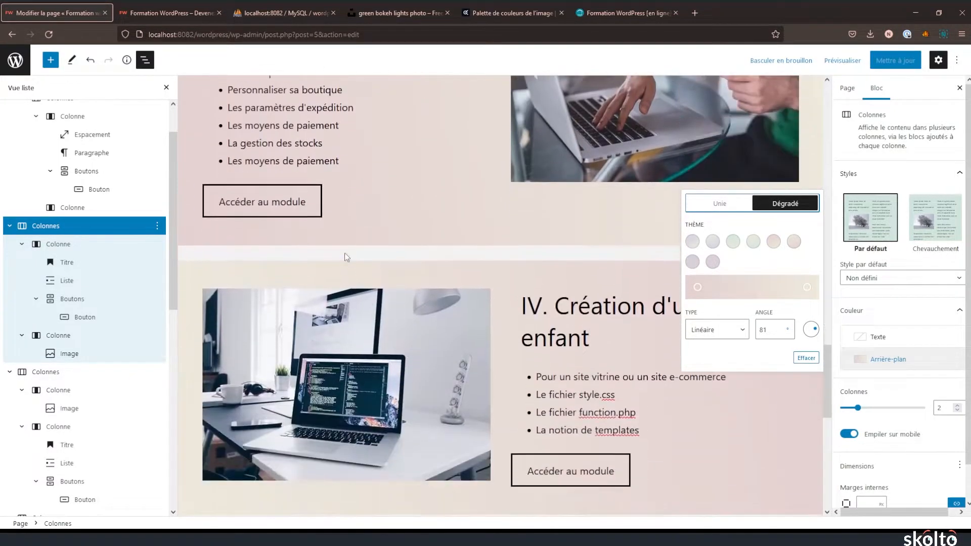
scroll(348, 259, down, 7)
scroll(361, 275, up, 3)
scroll(359, 278, up, 11)
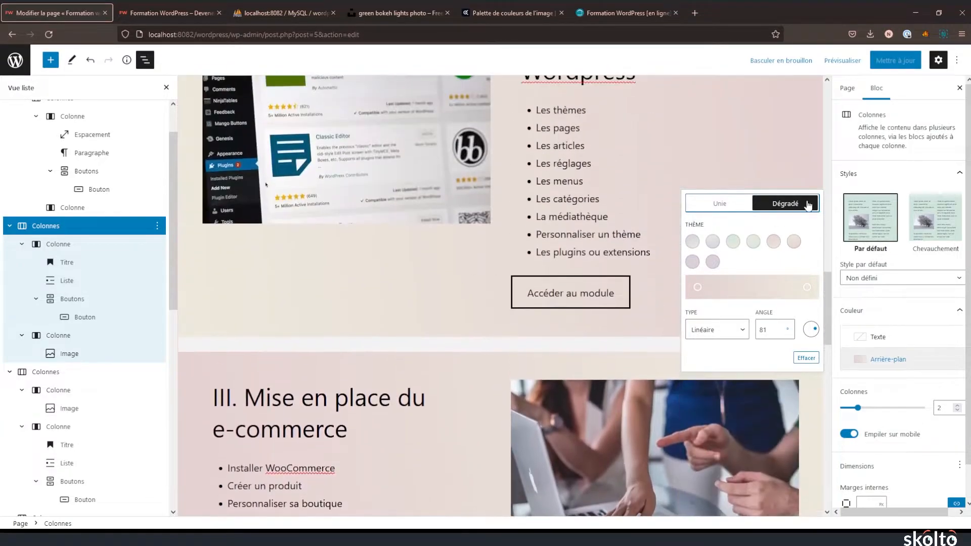
click(602, 293)
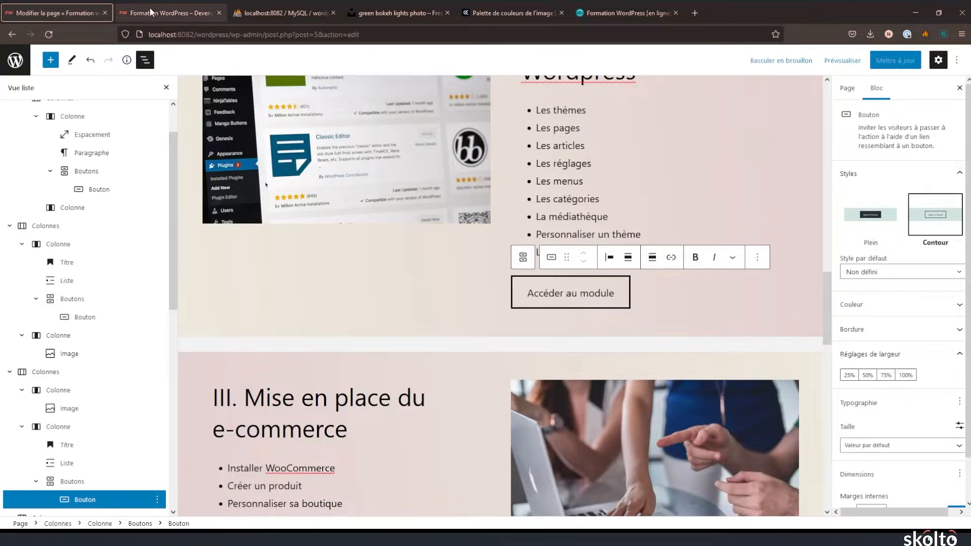
Review the banner and its "Je veux me former" button on the published page.
click(171, 13)
scroll(146, 408, up, 4)
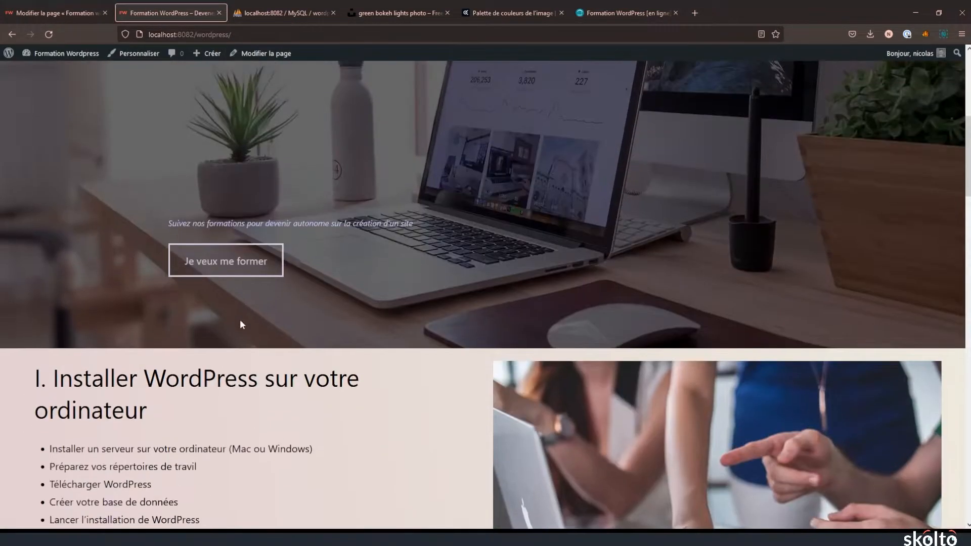
scroll(239, 308, up, 2)
scroll(241, 303, up, 2)
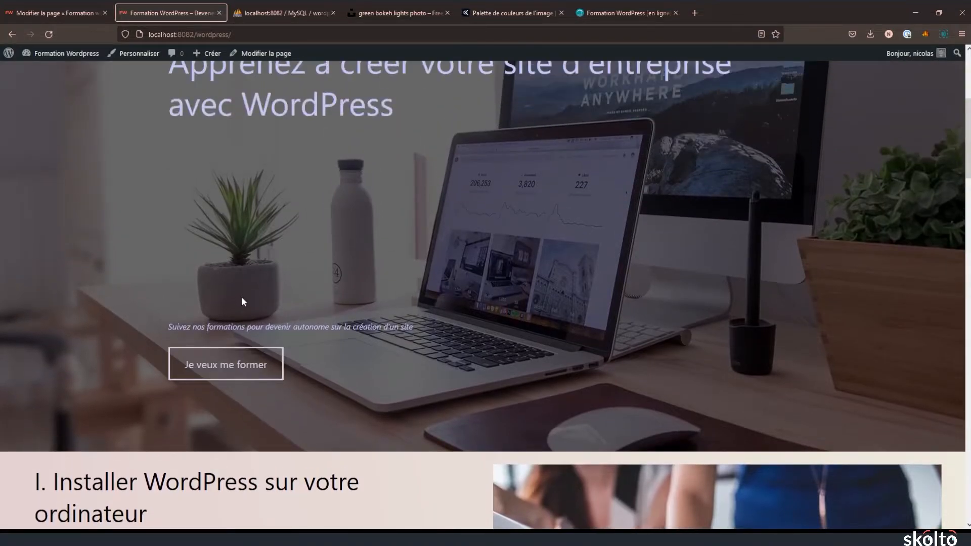
scroll(241, 310, down, 1)
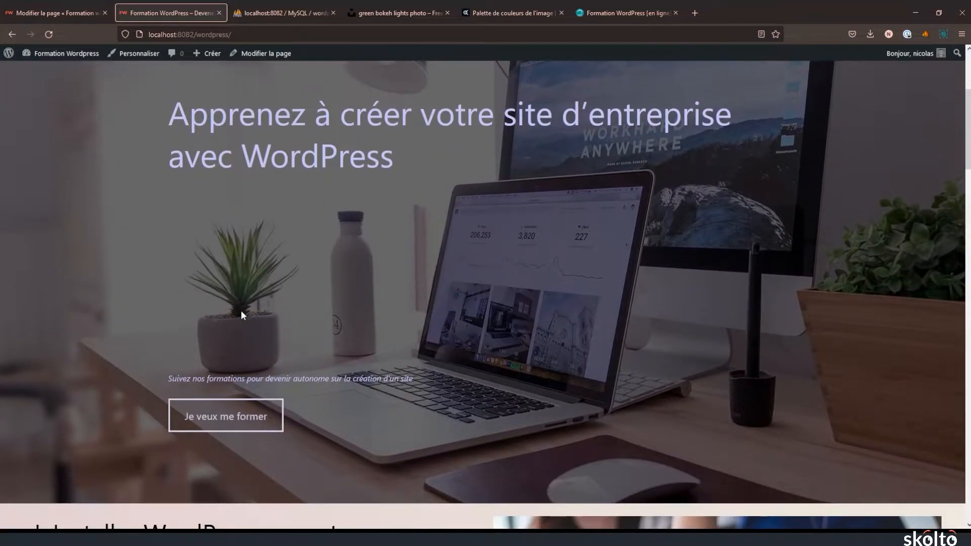
In the page editor, give the "I. Installer Wordpress sur votre ordinateur" heading the HTML anchor installer-wordpress.
click(59, 14)
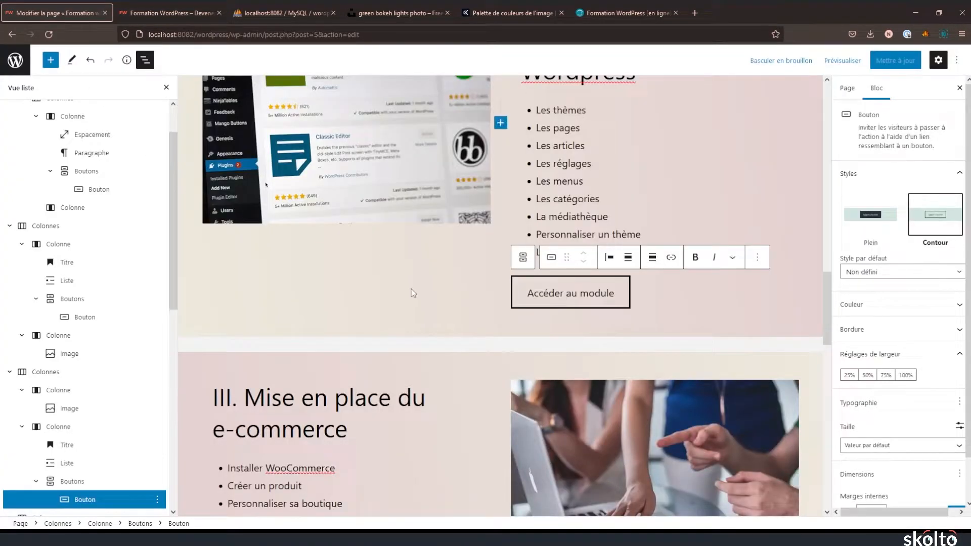
scroll(412, 284, up, 15)
scroll(380, 301, up, 3)
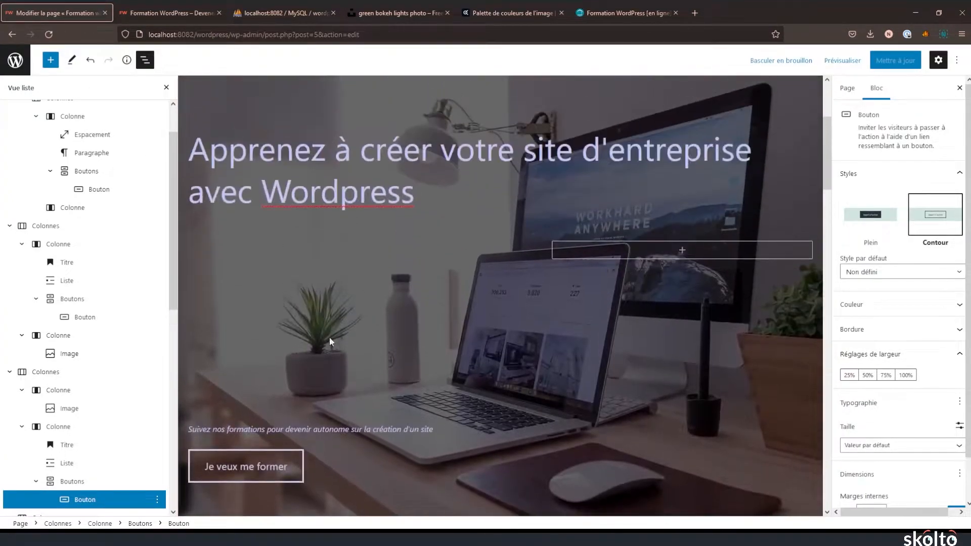
scroll(296, 382, down, 5)
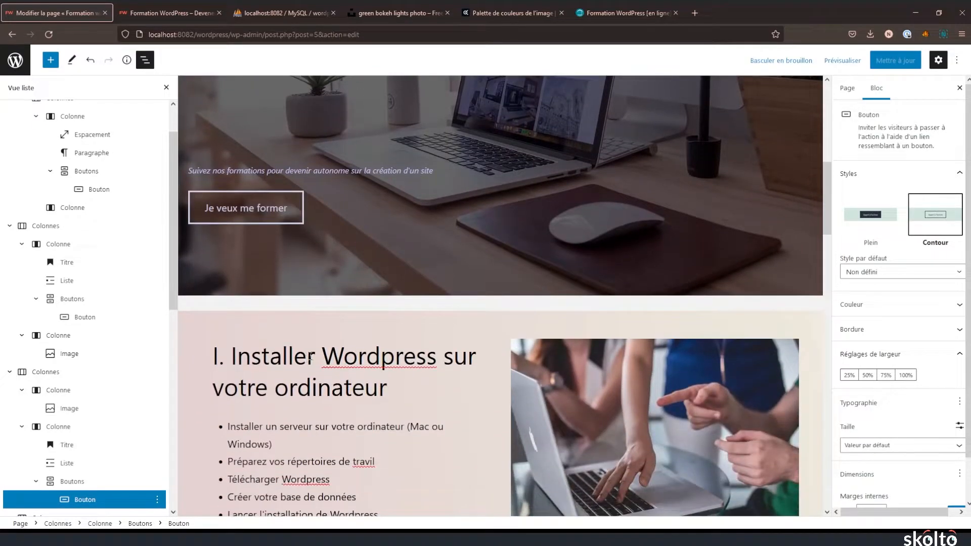
click(309, 356)
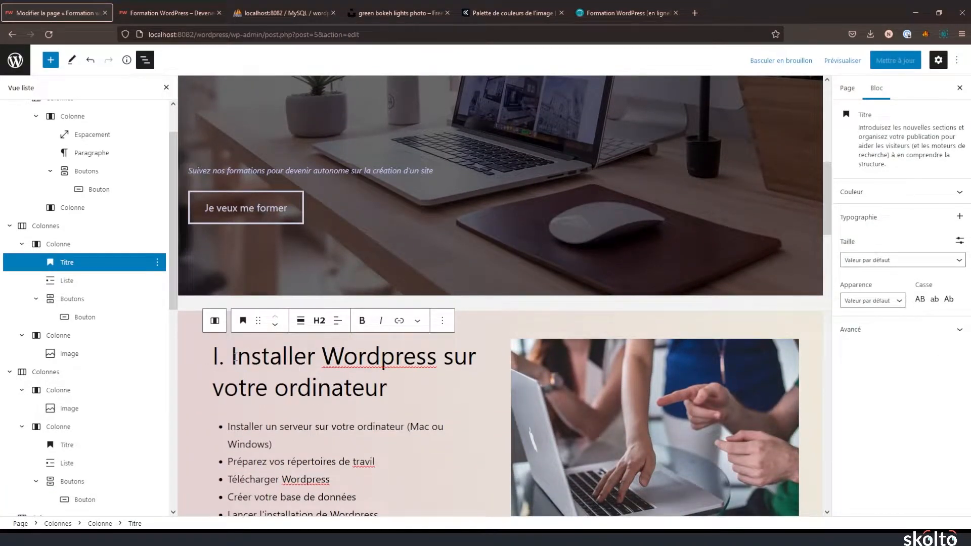
drag(213, 358, 475, 354)
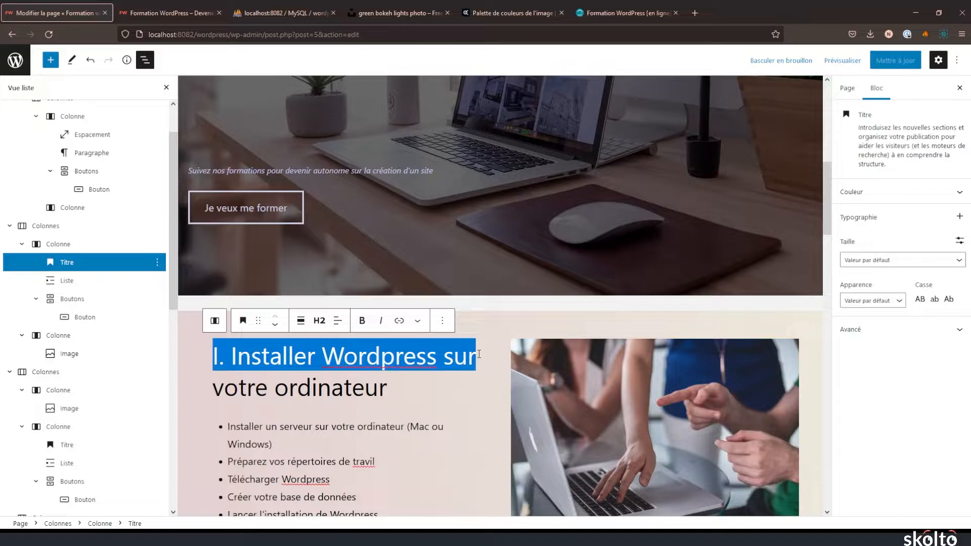
click(892, 329)
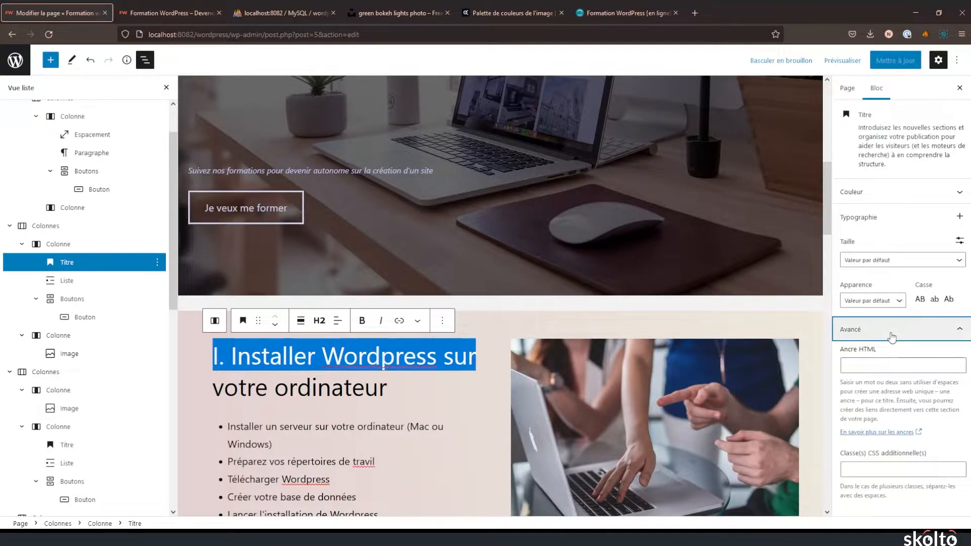
click(877, 367)
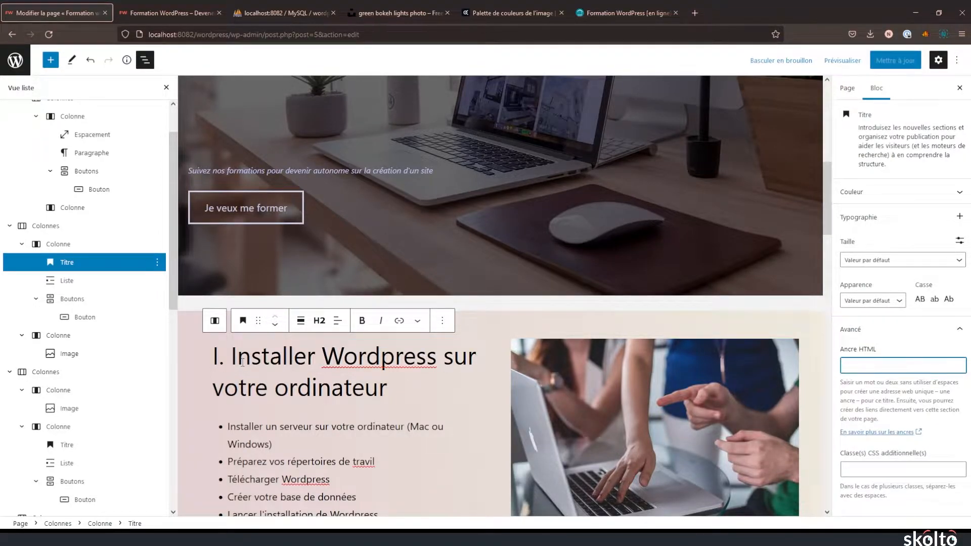
text(installer-wordpress)
Link the banner's "Je veux me former" button to the heading's anchor #installer-wordpress.
key(ctrl+shift+Left)
key(ctrl+shift+Left)
key(ctrl+c)
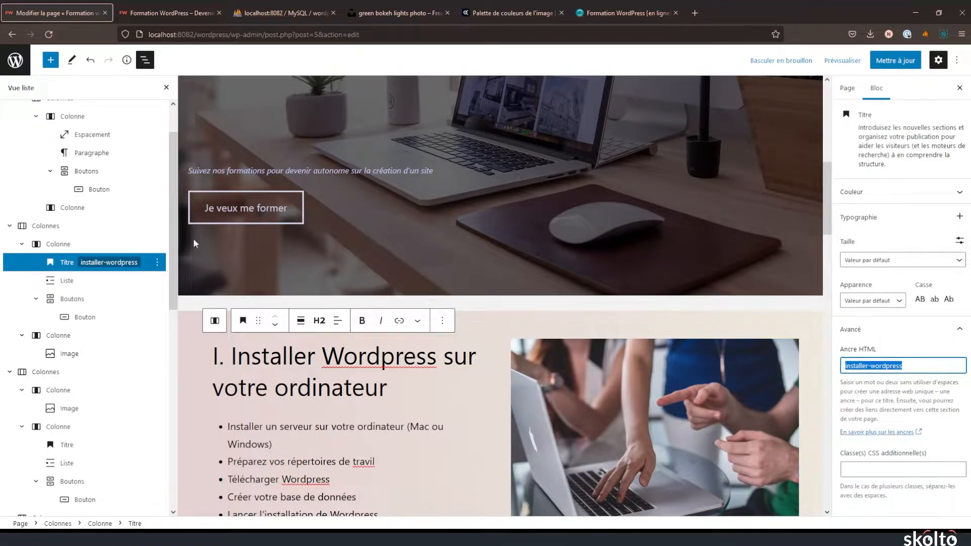
click(208, 217)
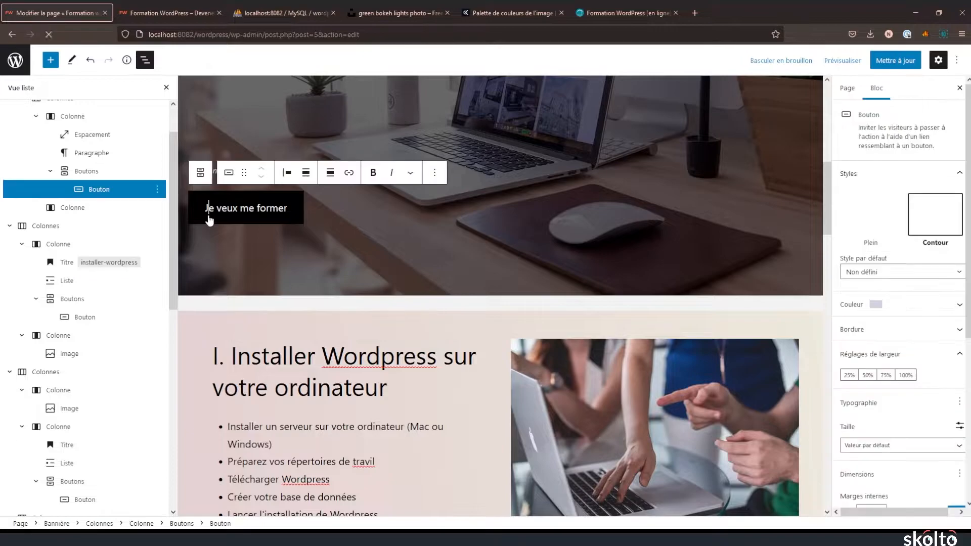
click(349, 172)
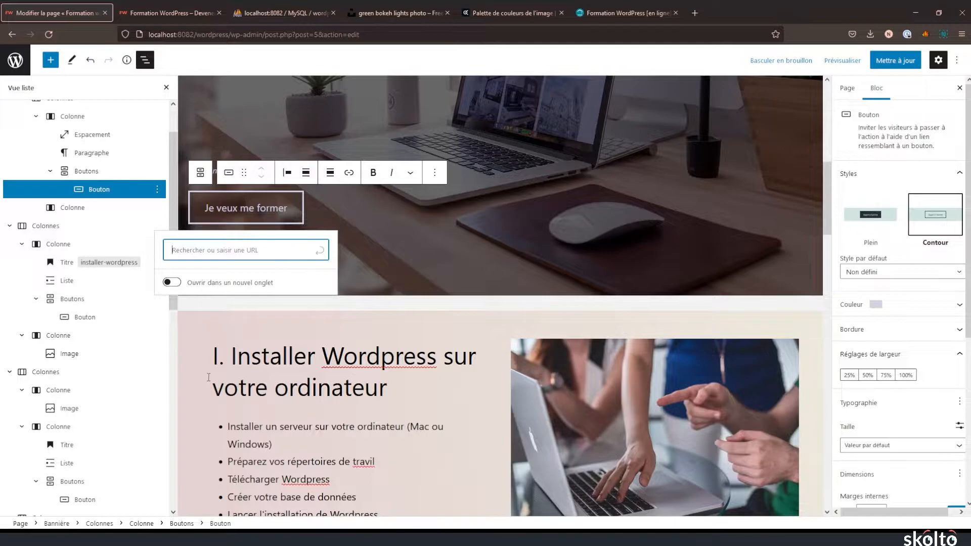
text(#)
key(ctrl+v)
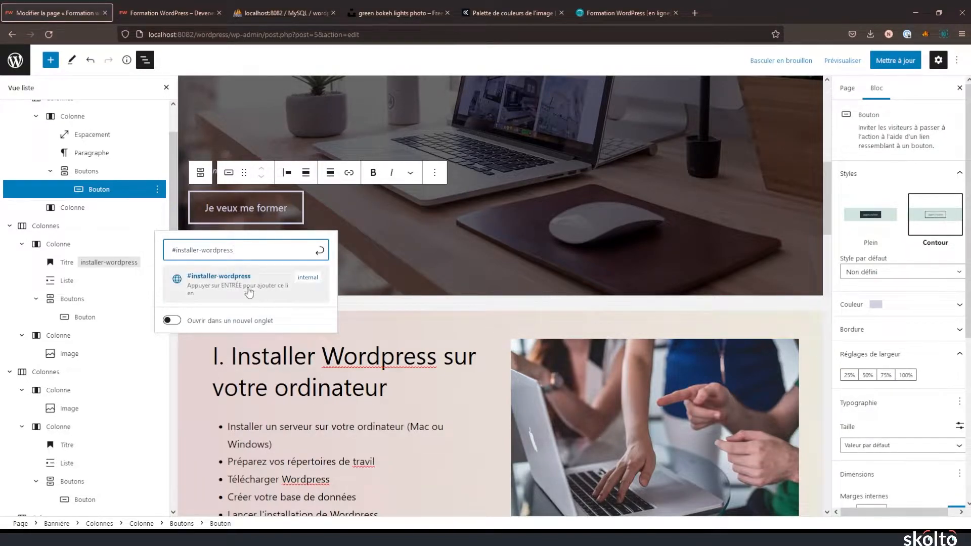
key(Return)
click(54, 12)
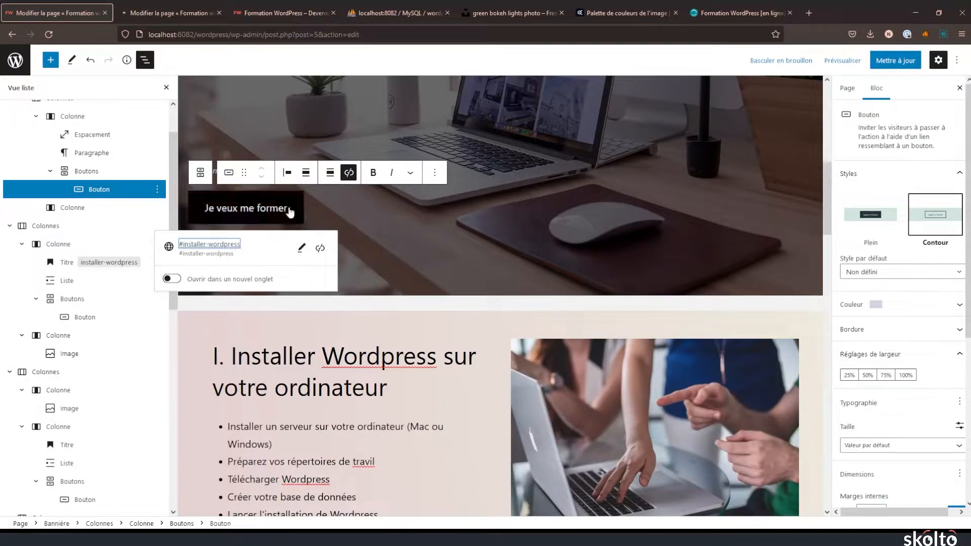
click(144, 18)
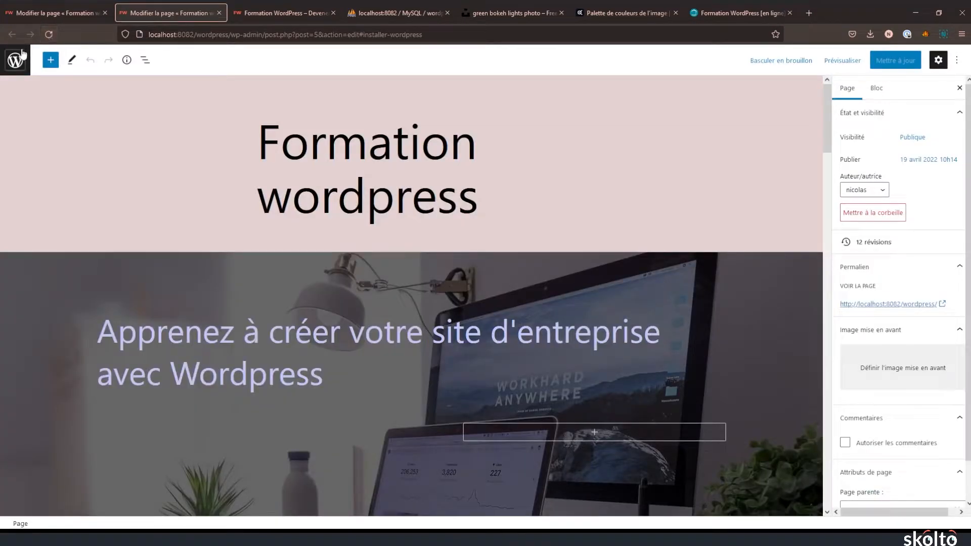
click(219, 13)
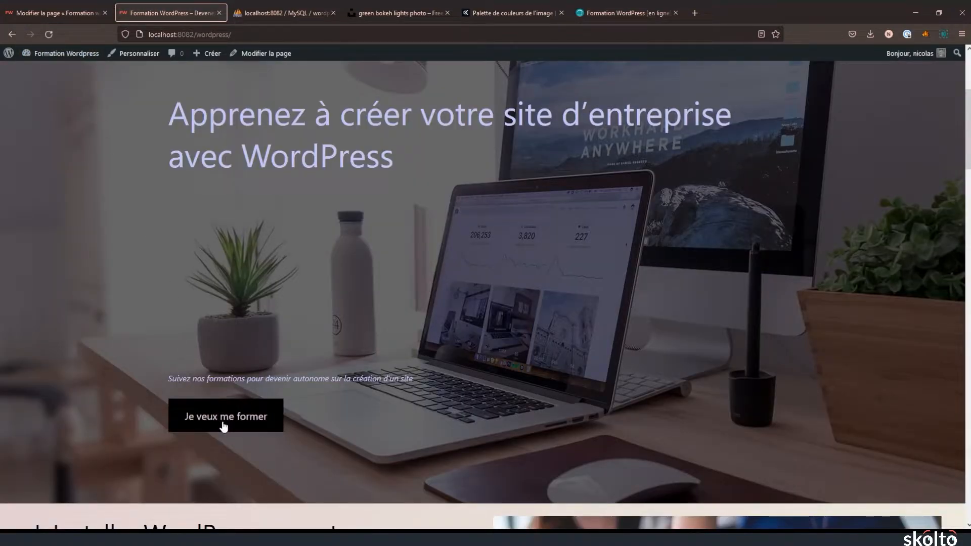
Update the page and test the "Je veux me former" button on the reloaded published page.
click(59, 15)
click(891, 57)
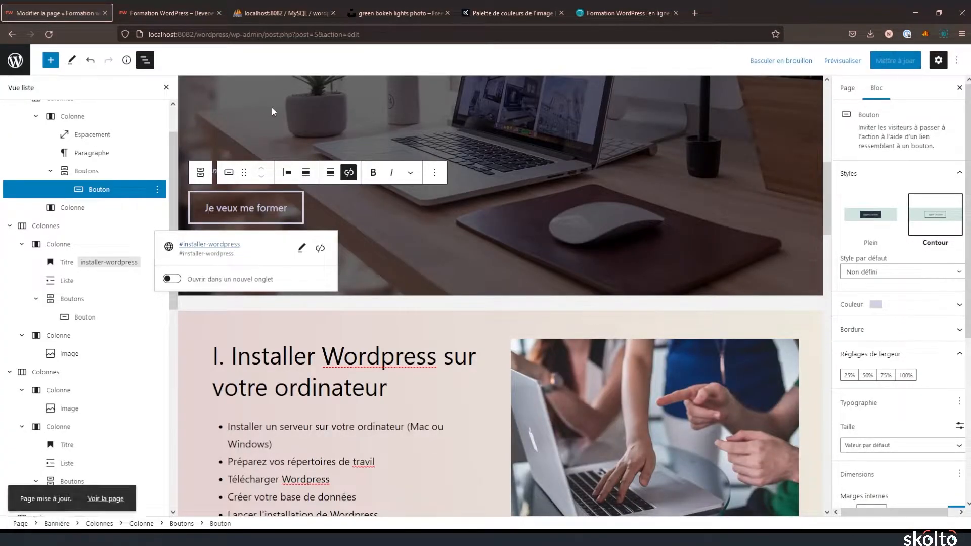
click(162, 11)
click(43, 34)
click(254, 418)
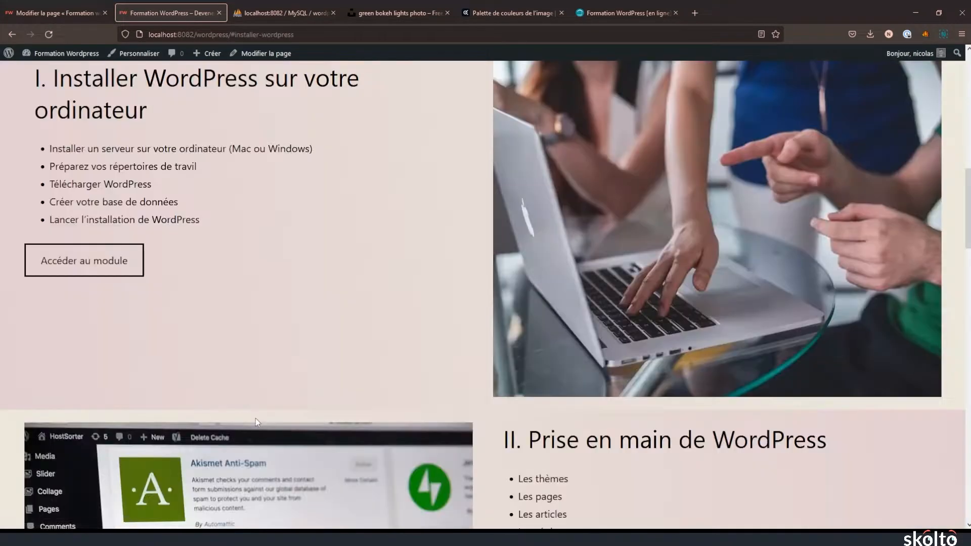
Check where the anchor link lands relative to the first module's heading, retest the banner button and look over the published page.
drag(32, 79, 215, 147)
click(150, 129)
scroll(83, 78, up, 2)
scroll(81, 77, down, 2)
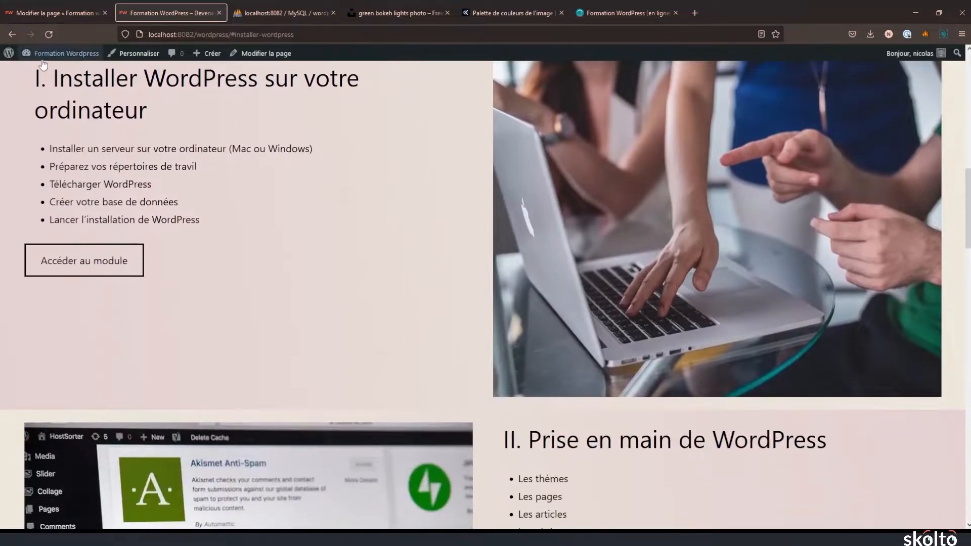
drag(23, 79, 156, 112)
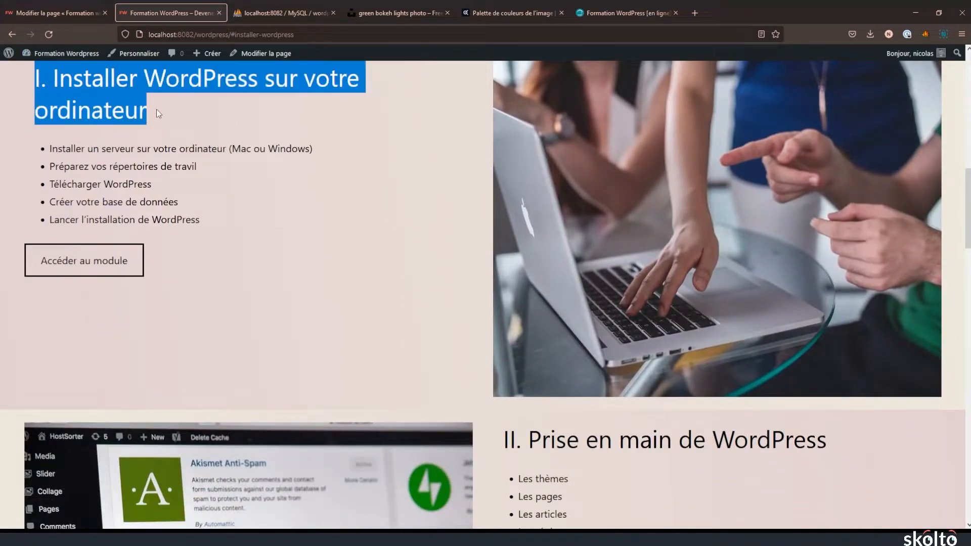
scroll(197, 132, up, 1)
scroll(196, 132, up, 4)
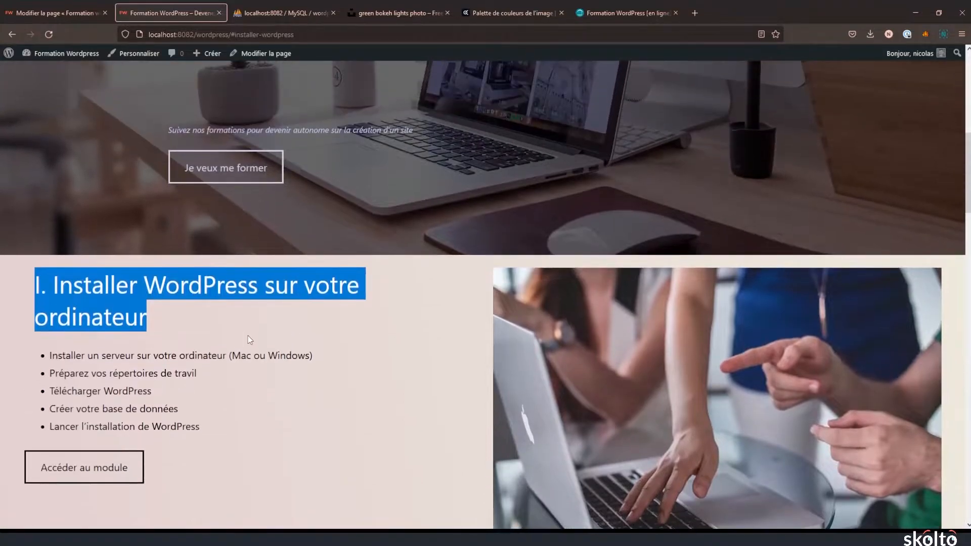
scroll(239, 321, up, 1)
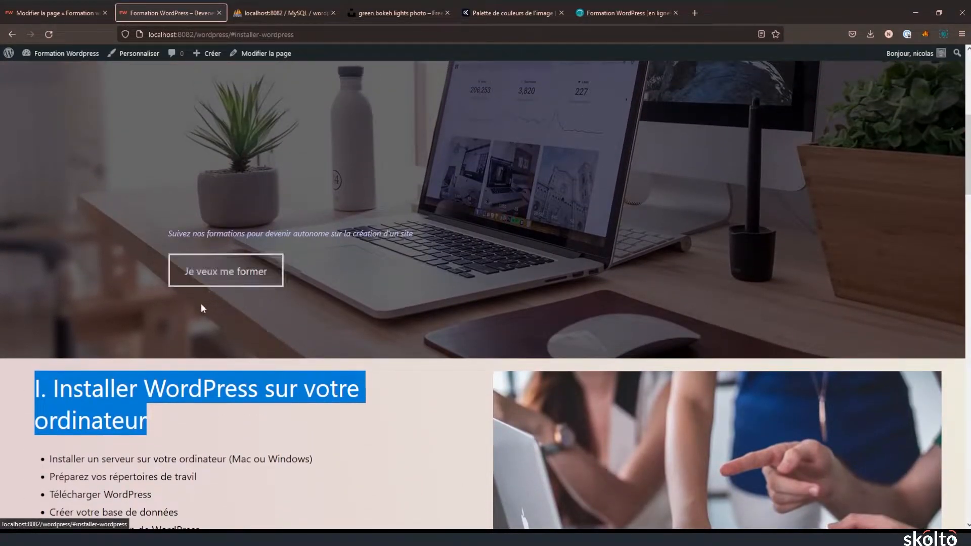
click(223, 284)
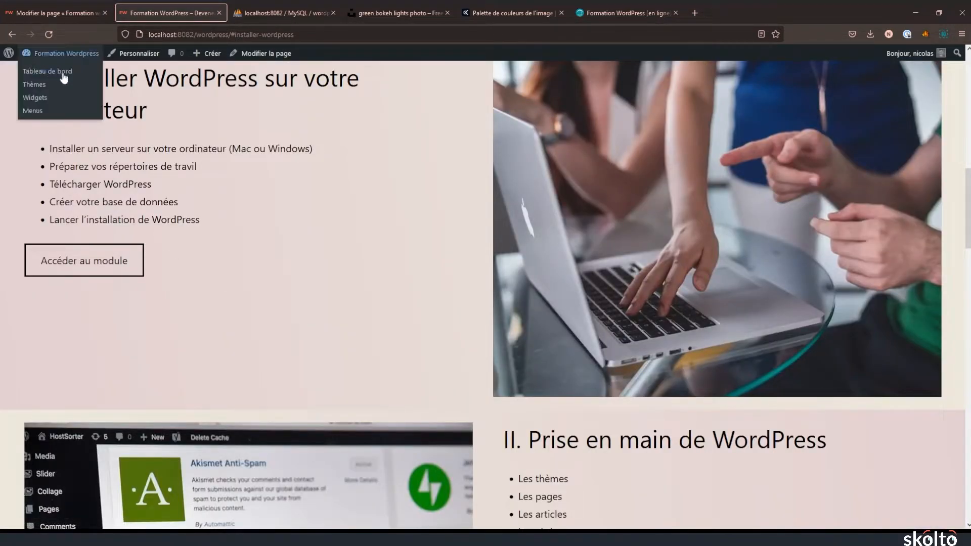
scroll(168, 105, down, 7)
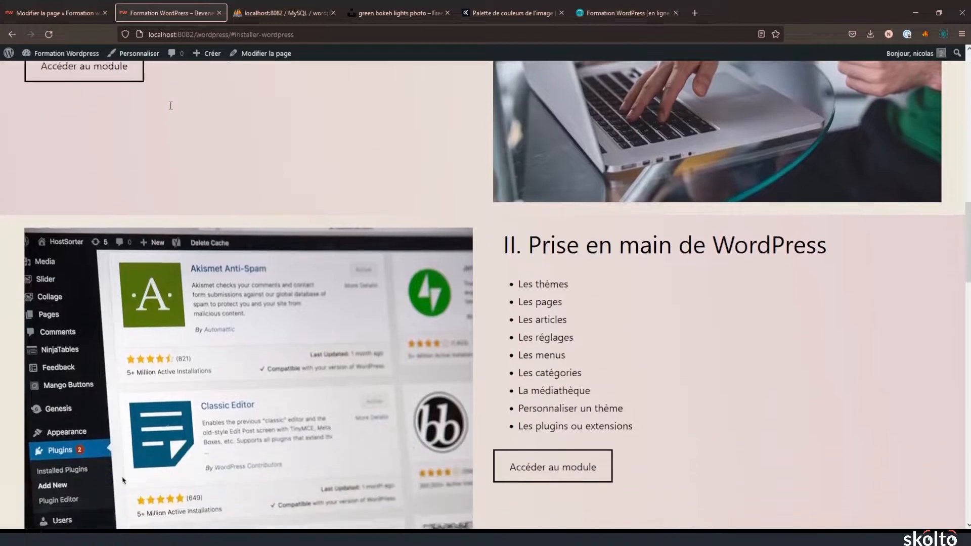
scroll(168, 106, up, 8)
scroll(169, 104, up, 10)
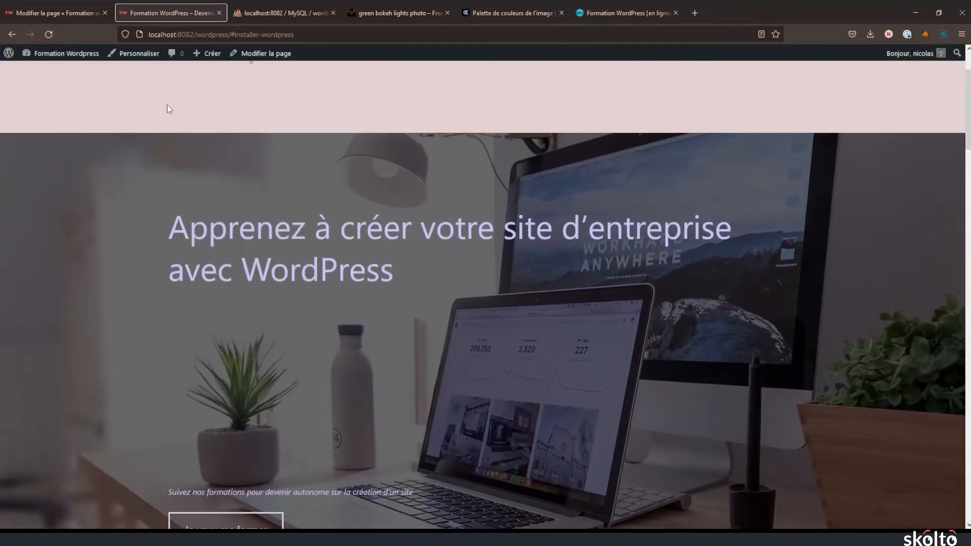
Leave the page editor and open the site's navigation menu management screen.
click(54, 14)
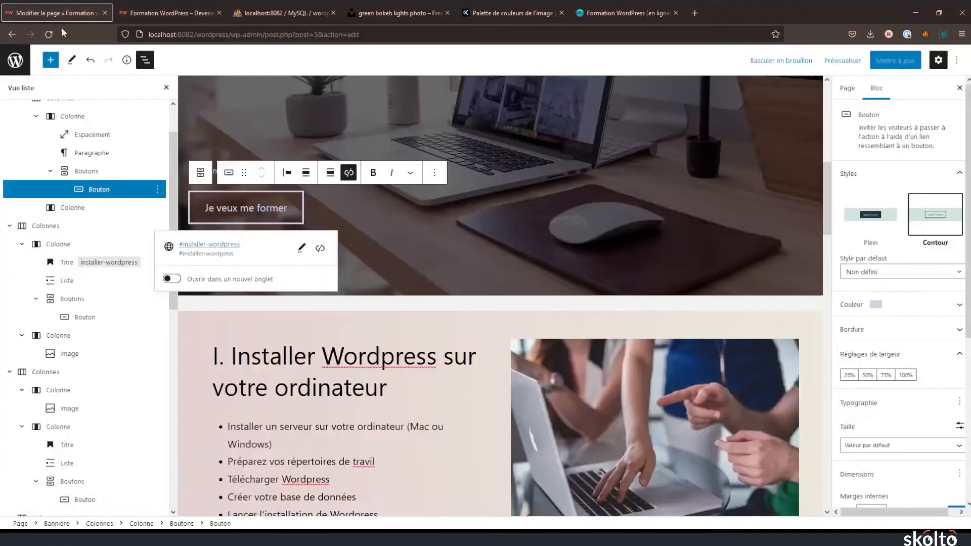
click(14, 66)
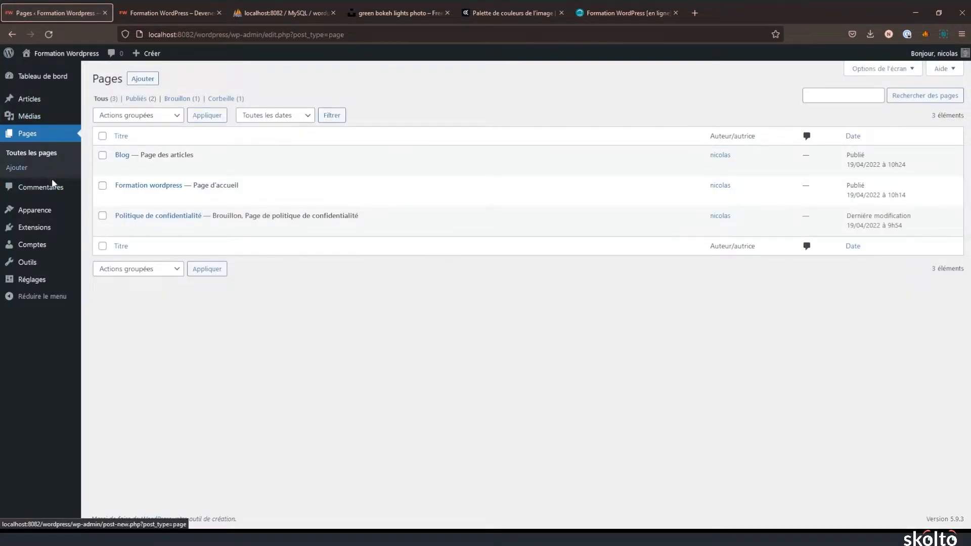
mouse_move(53, 223)
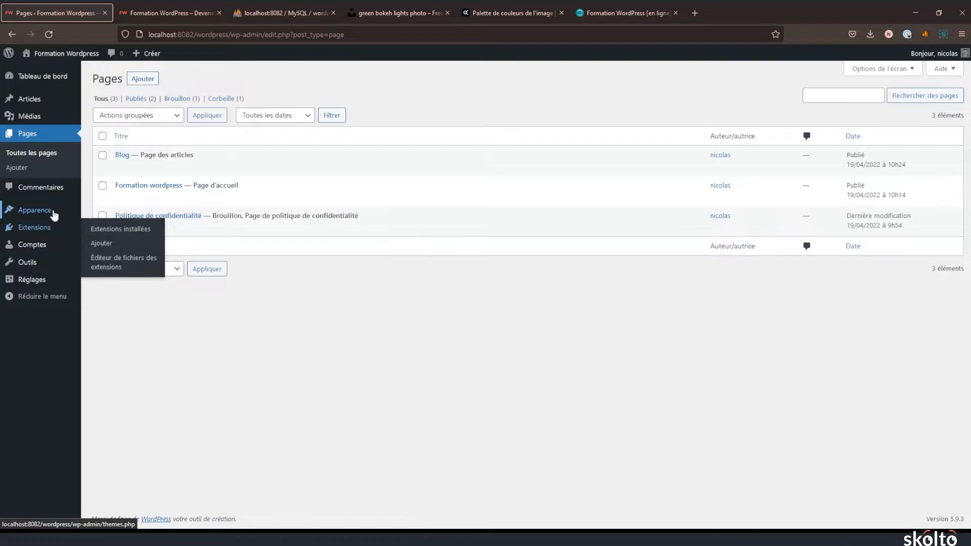
click(114, 259)
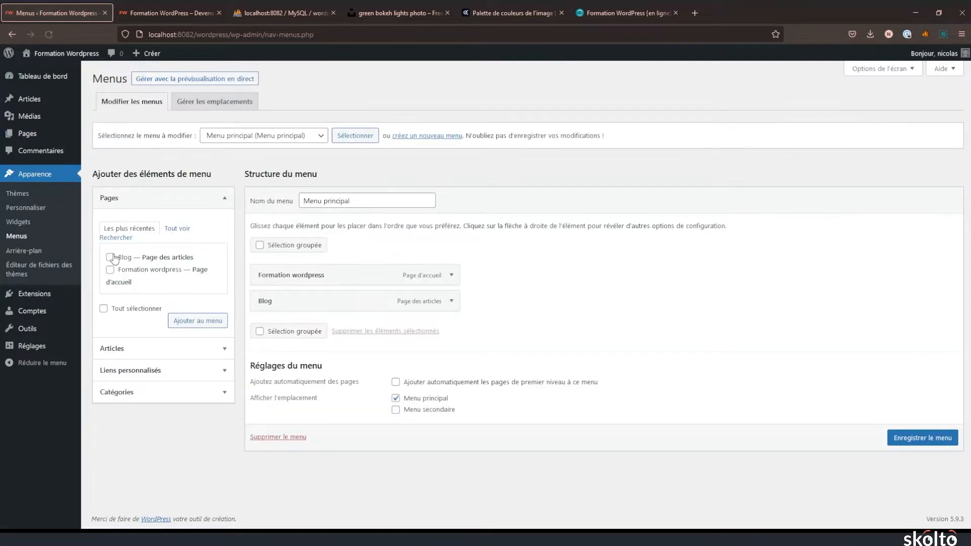
Open the published home page for editing and locate its module sections.
click(153, 12)
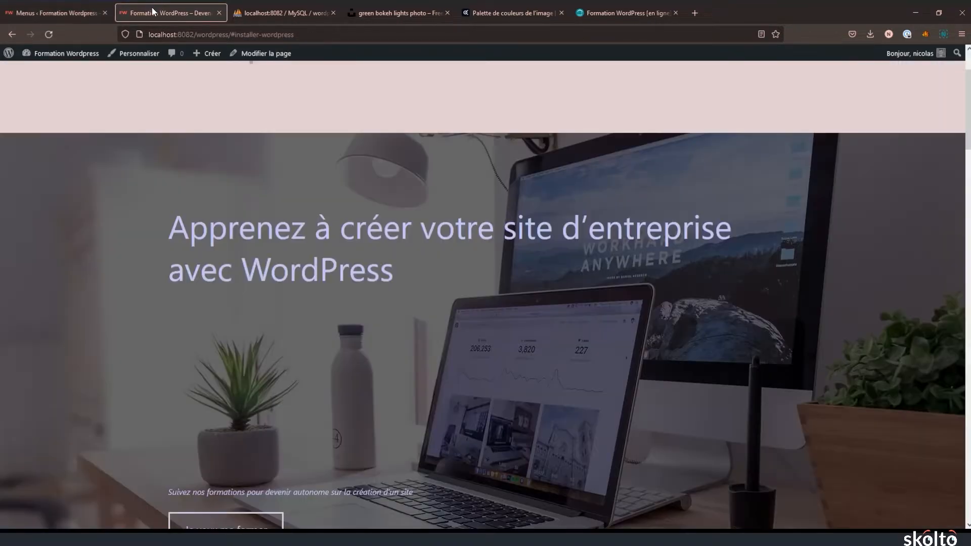
click(279, 53)
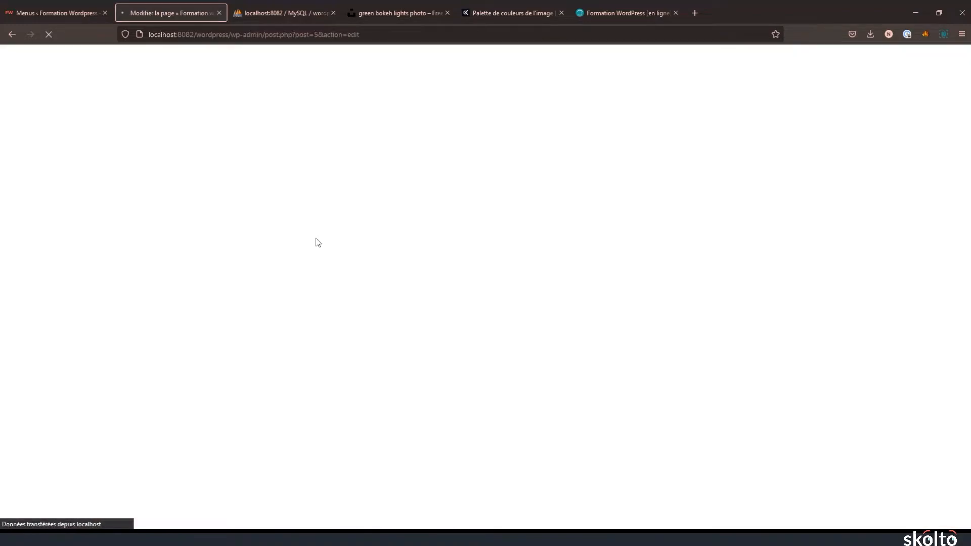
scroll(165, 216, down, 10)
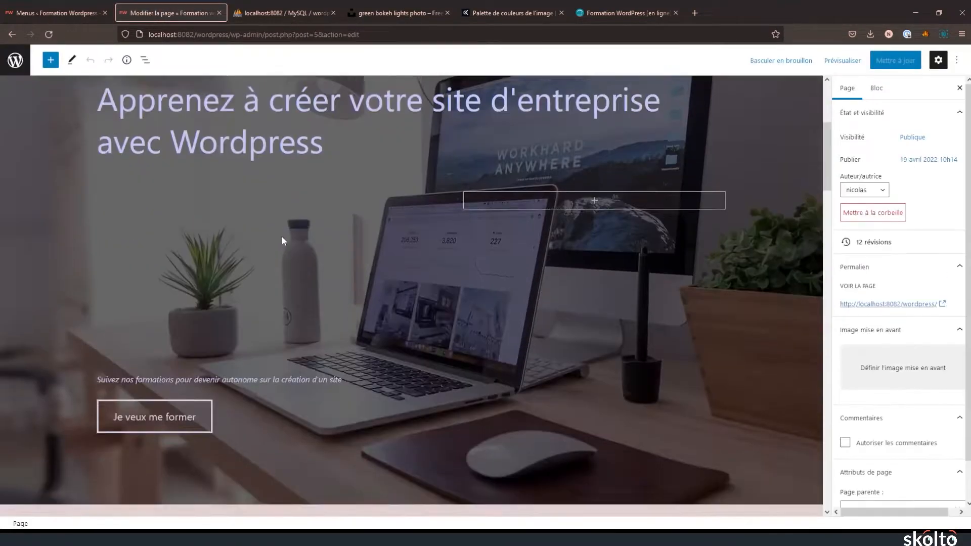
scroll(112, 283, down, 9)
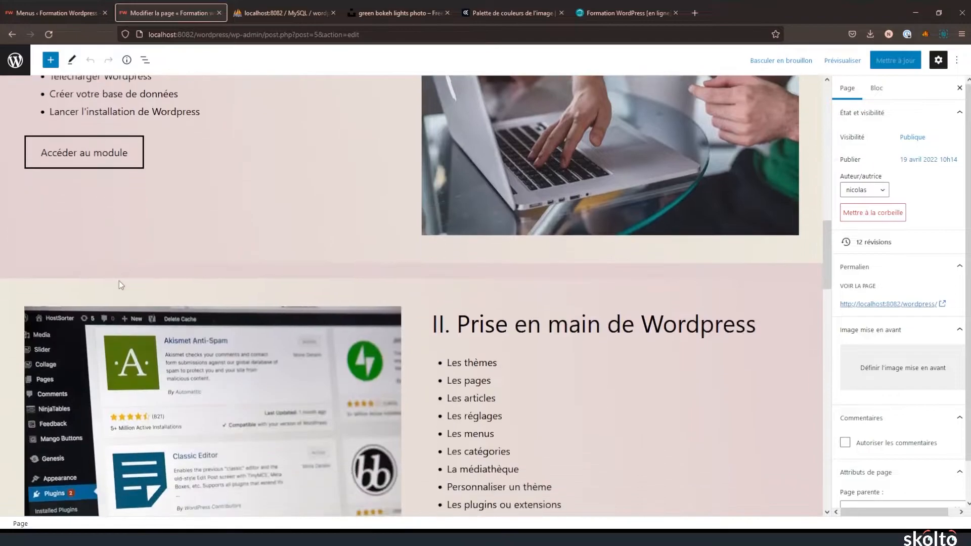
Give the "II. Prise en main de Wordpress" heading the HTML anchor prendre-en-main-wordpress.
click(605, 180)
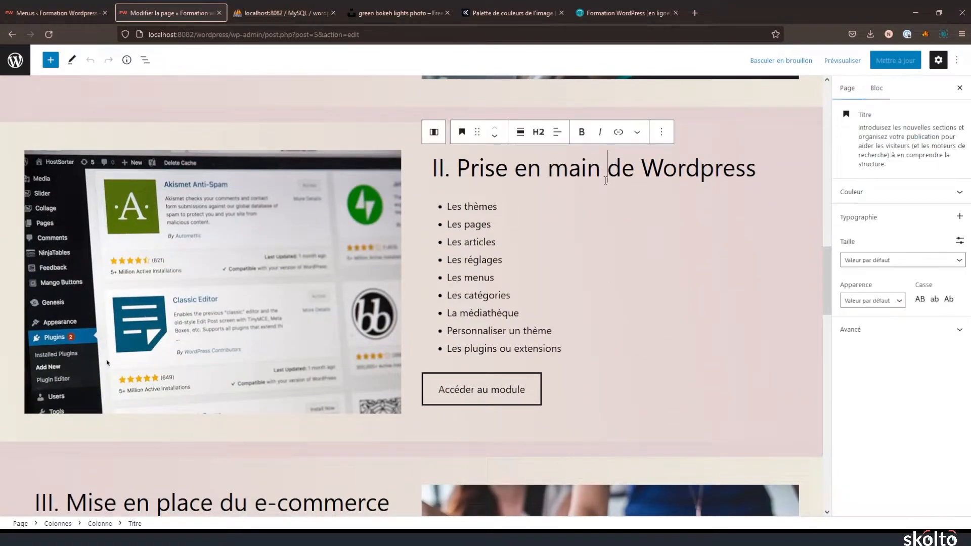
click(858, 329)
click(852, 360)
text(prendre-en)
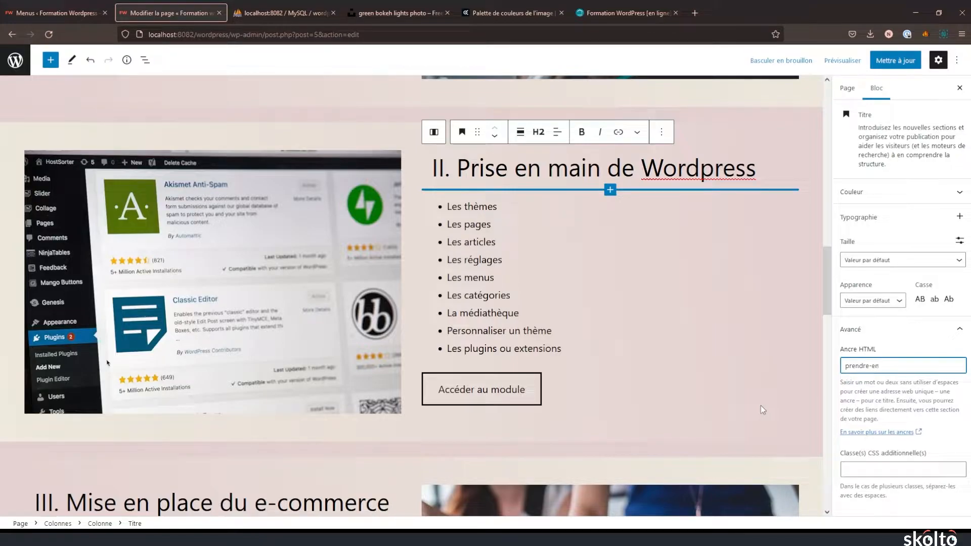
text(-main-wordpress)
key(ctrl+shift+Left)
key(ctrl+shift+Left)
key(ctrl+shift+Left)
key(ctrl+shift+Left)
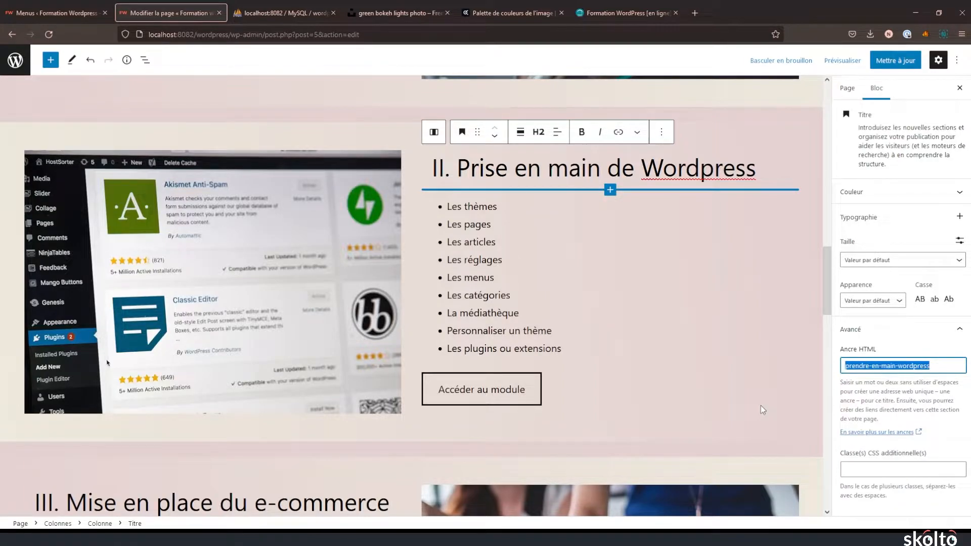
Give the "III. Mise en place du e-commerce" heading the HTML anchor mise-en-place-ecommerce.
scroll(591, 389, down, 6)
click(211, 271)
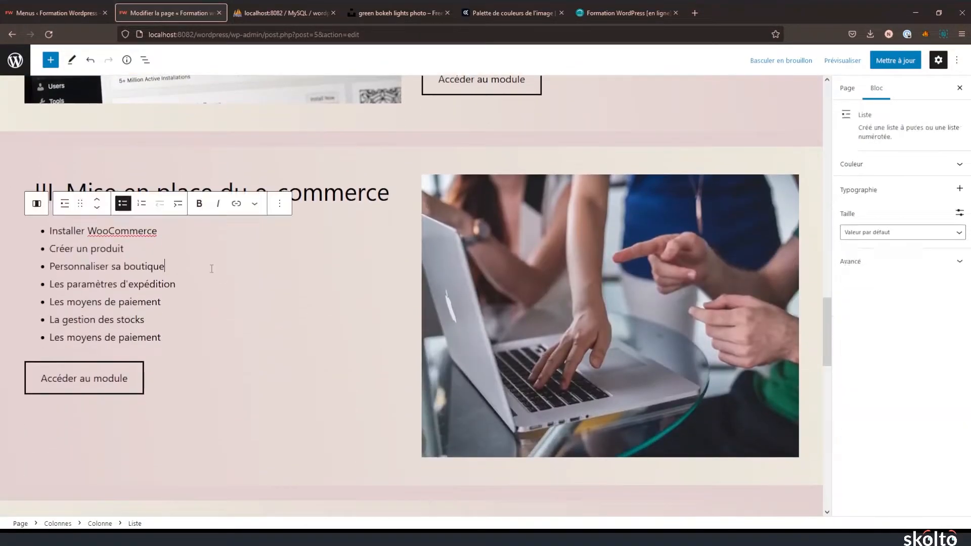
click(346, 197)
key(F5)
click(890, 330)
click(878, 362)
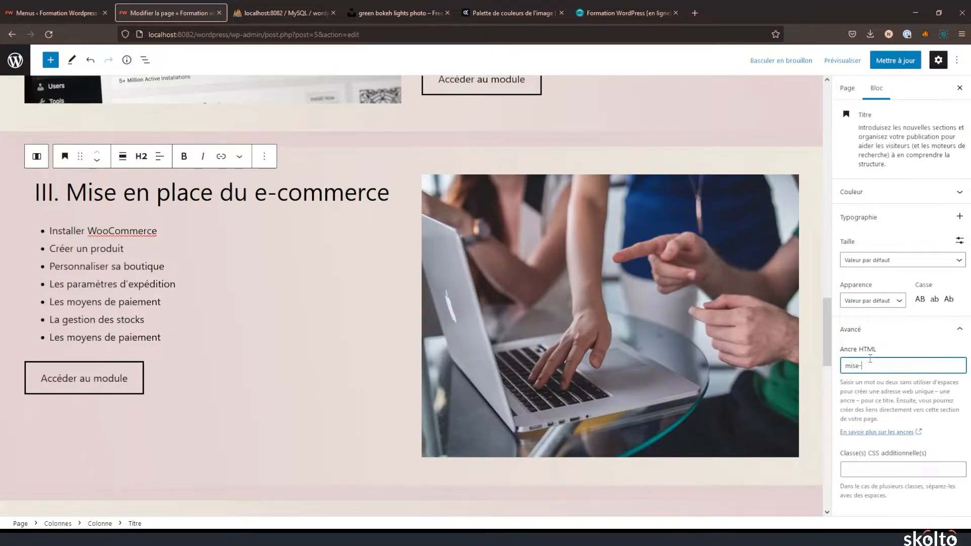
text(mise-en-place-ecommerce)
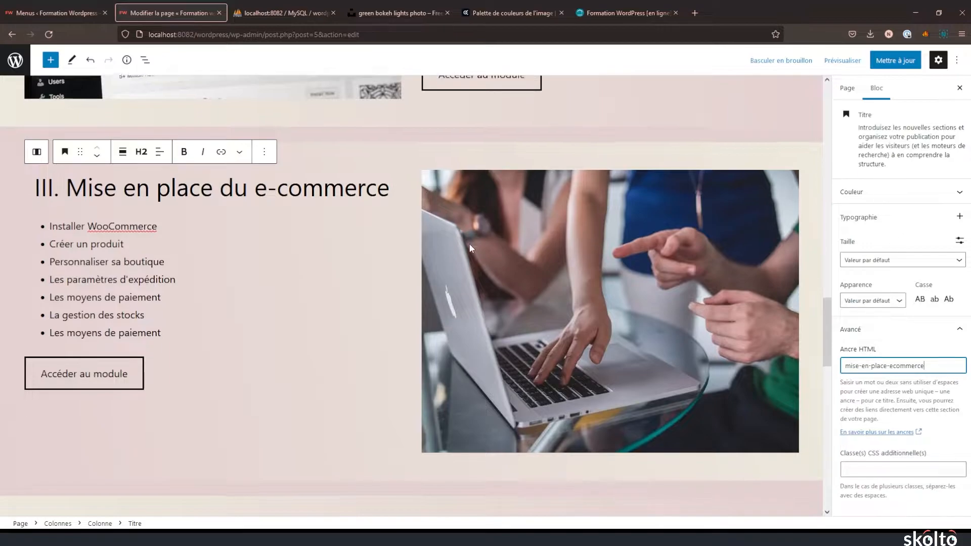
Give the "IV. Création d'un thème enfant" heading the HTML anchor creation-theme-enfat.
scroll(493, 300, down, 4)
click(854, 327)
click(875, 364)
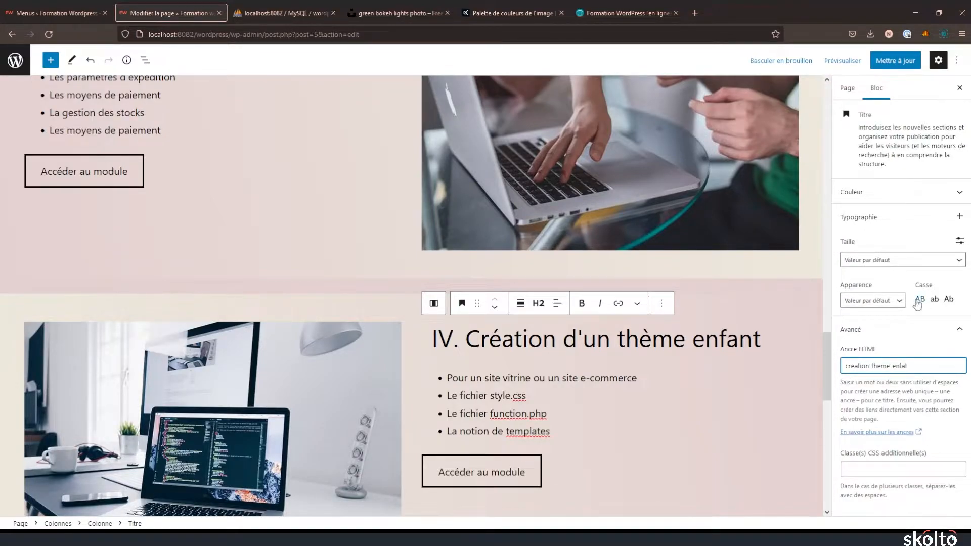
Give the "V. Mettre votre site en ligne" heading the HTML anchor mise-en-ligne and update the page.
scroll(557, 428, down, 9)
click(160, 258)
click(885, 329)
click(851, 371)
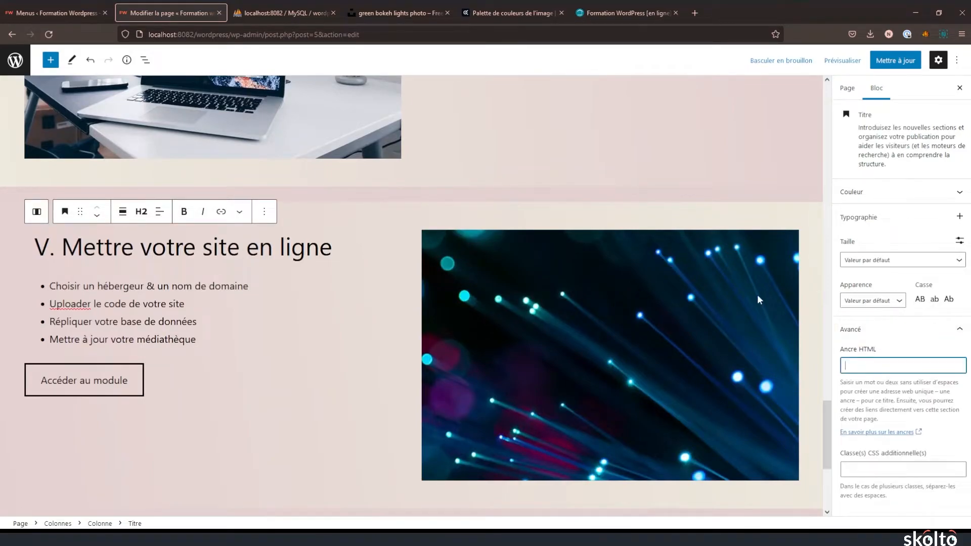
text(mise-en-lignbe)
key(Left)
key(BackSpace)
key(BackSpace)
key(BackSpace)
text(gn)
click(895, 60)
Remove the Blog item from the structure of the navigation menu Menu principal.
click(14, 13)
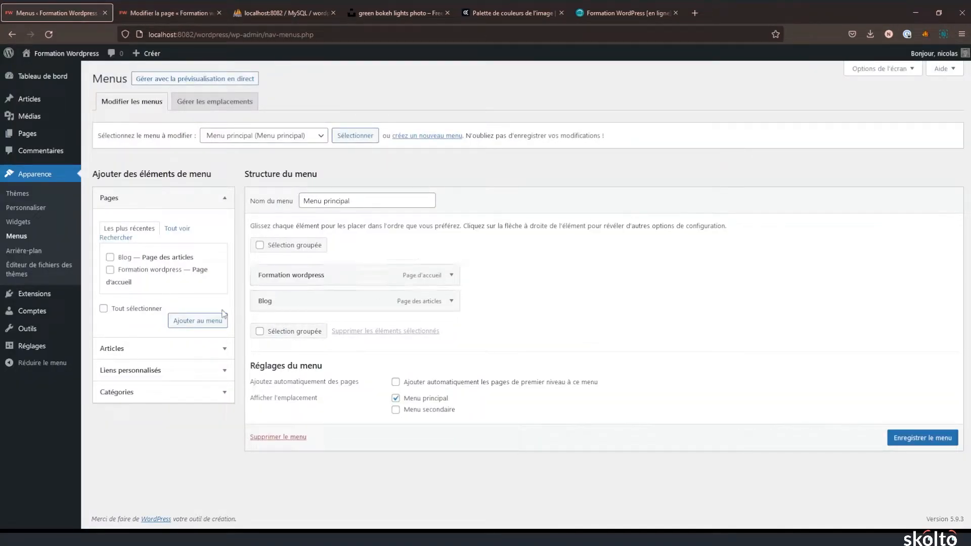
click(450, 301)
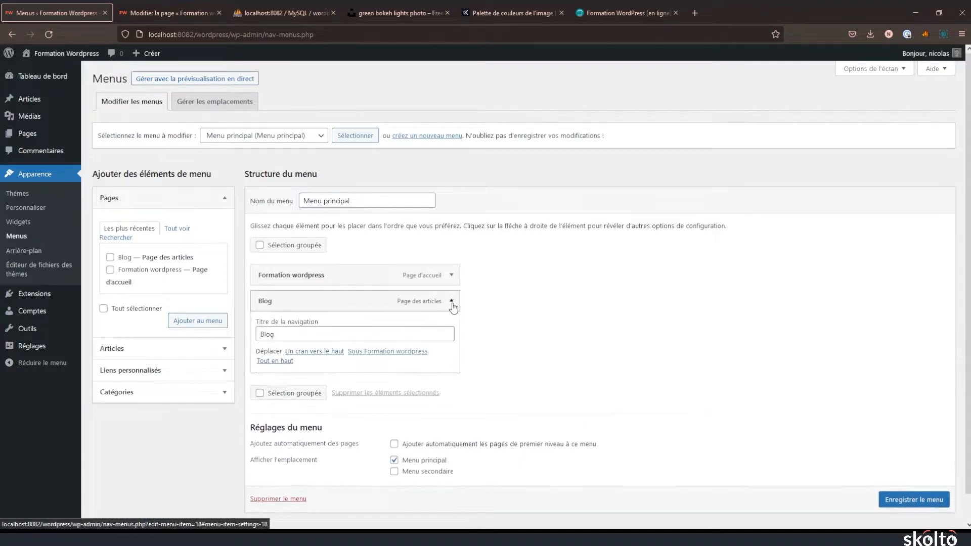
click(265, 405)
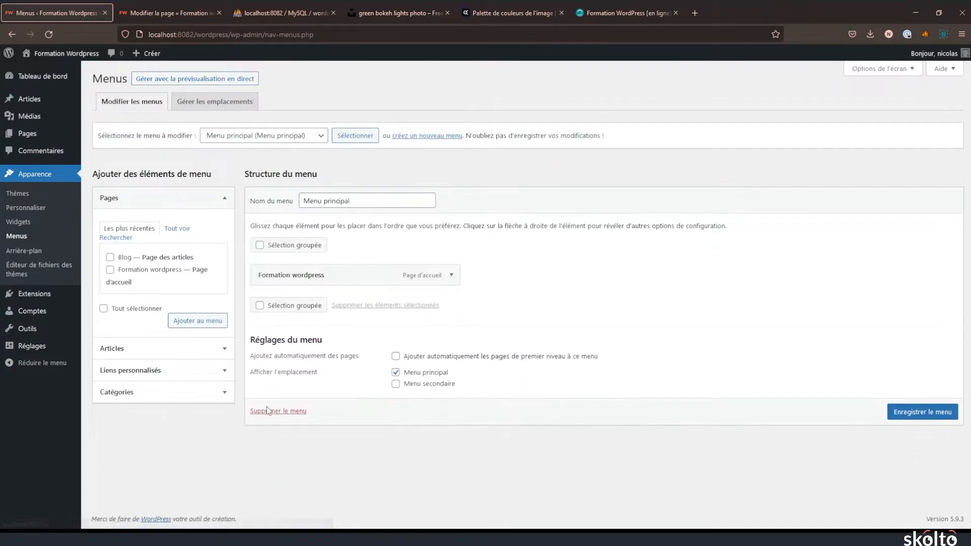
Add a custom link with URL #installer-wordpress and text "Installer Wordpress" to the menu as a sub-item of Formation wordpress.
click(146, 371)
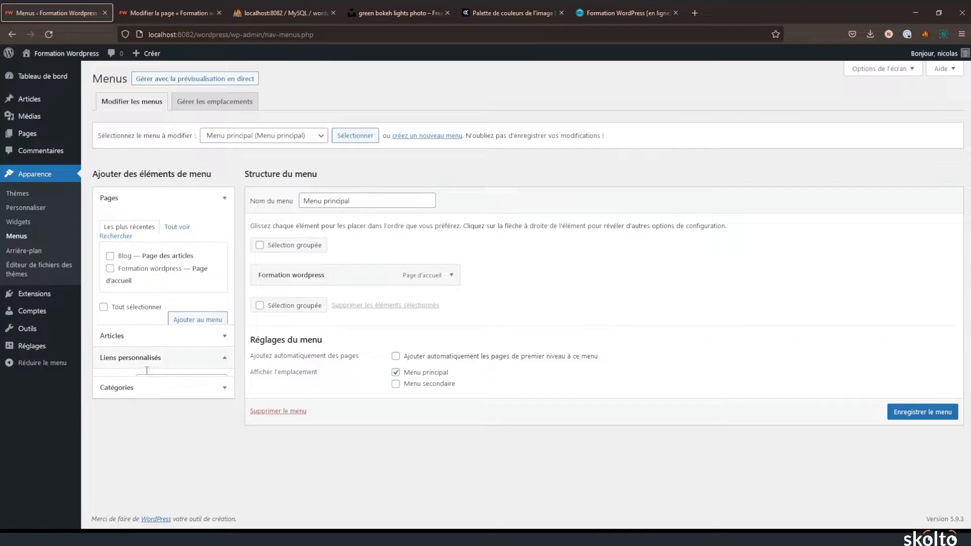
click(202, 278)
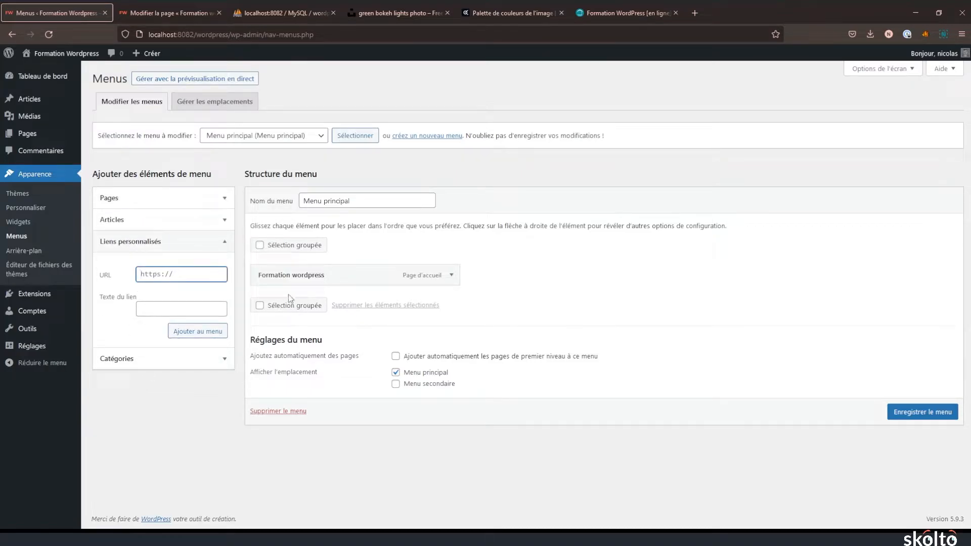
text(#)
text(installer-wordpress)
click(163, 312)
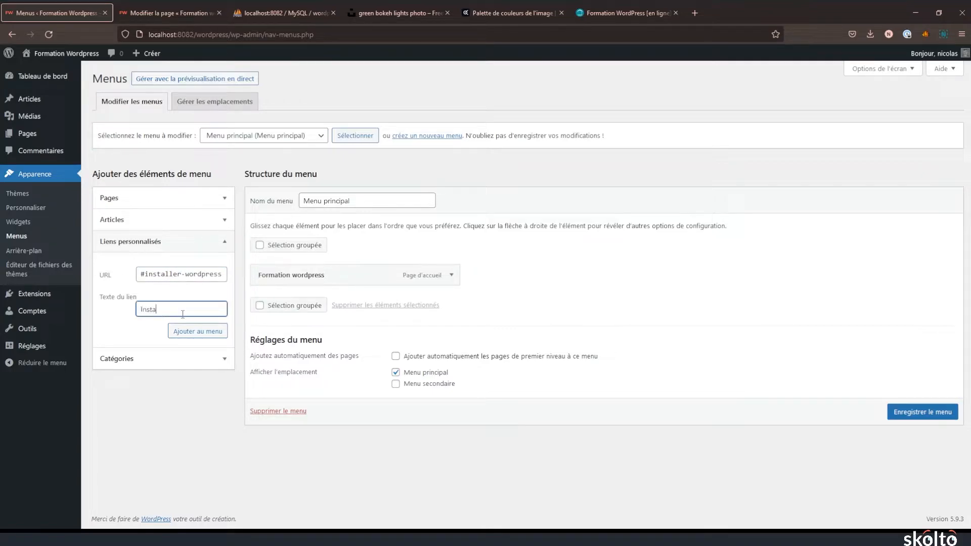
text(Installer Wordpress)
click(190, 331)
drag(284, 305, 299, 306)
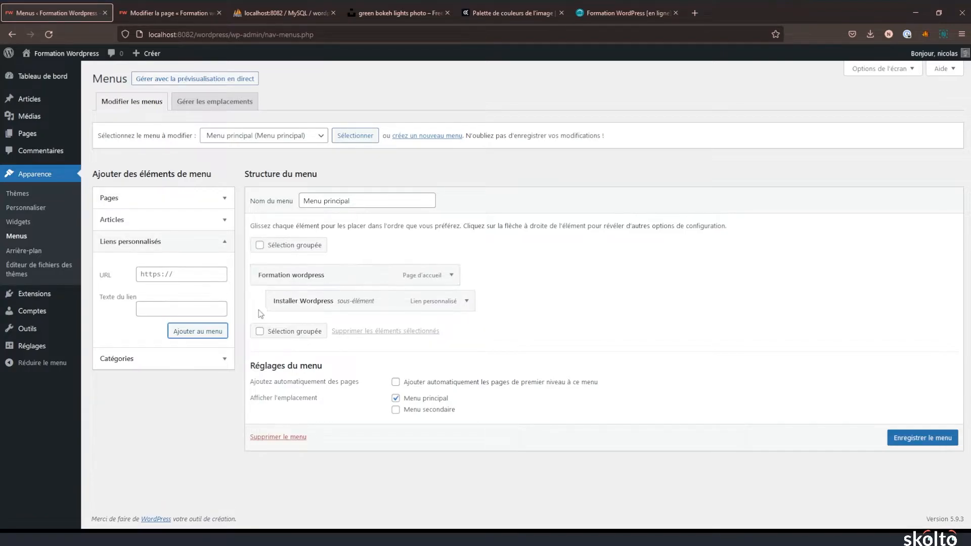
Copy the HTML anchor of heading II from the page editor and enter #prendre-en-main-wordpress as the new custom link's URL.
click(167, 13)
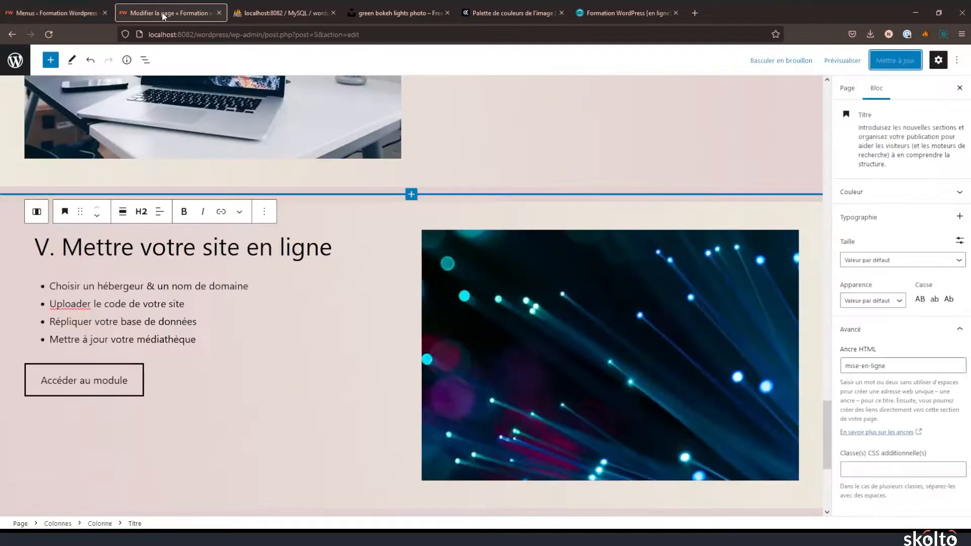
scroll(250, 300, up, 15)
scroll(250, 299, up, 12)
scroll(482, 362, down, 4)
click(529, 322)
drag(932, 365, 843, 366)
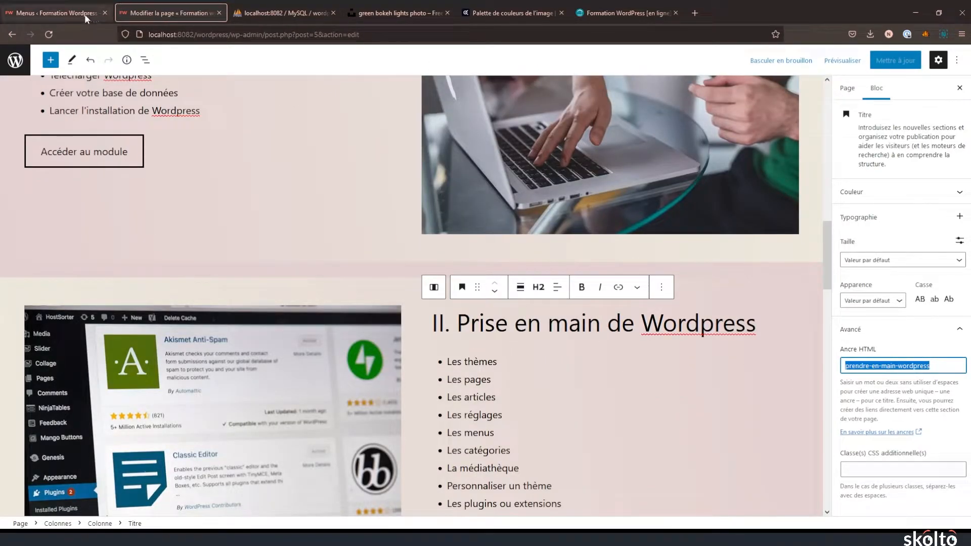
click(84, 14)
click(166, 274)
key(ctrl+v)
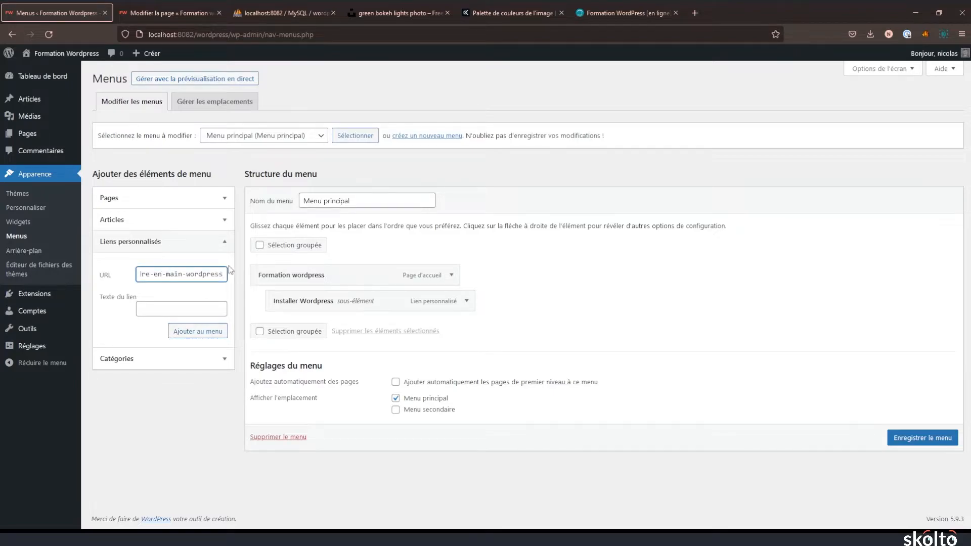
key(Home)
text(#)
Give the custom link the text "Prise en main de Word" based on heading II and add it under Formation wordpress.
click(176, 309)
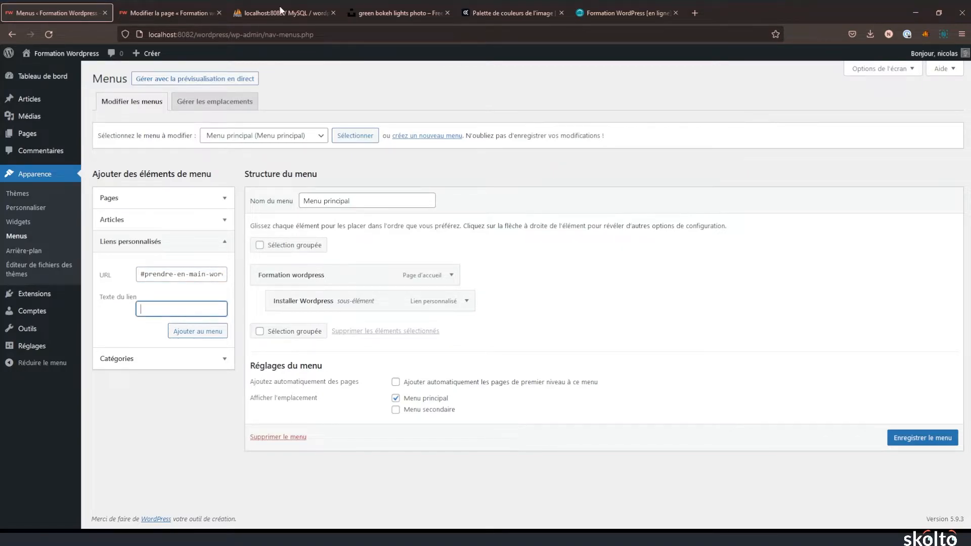
click(181, 13)
triple_click(494, 323)
click(495, 323)
drag(457, 323, 756, 323)
key(ctrl+c)
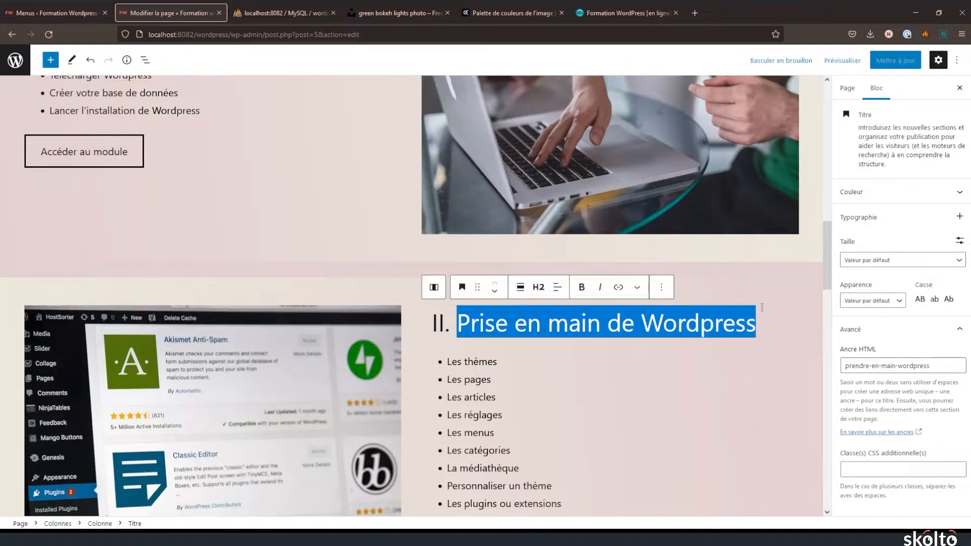
click(79, 11)
key(ctrl+v)
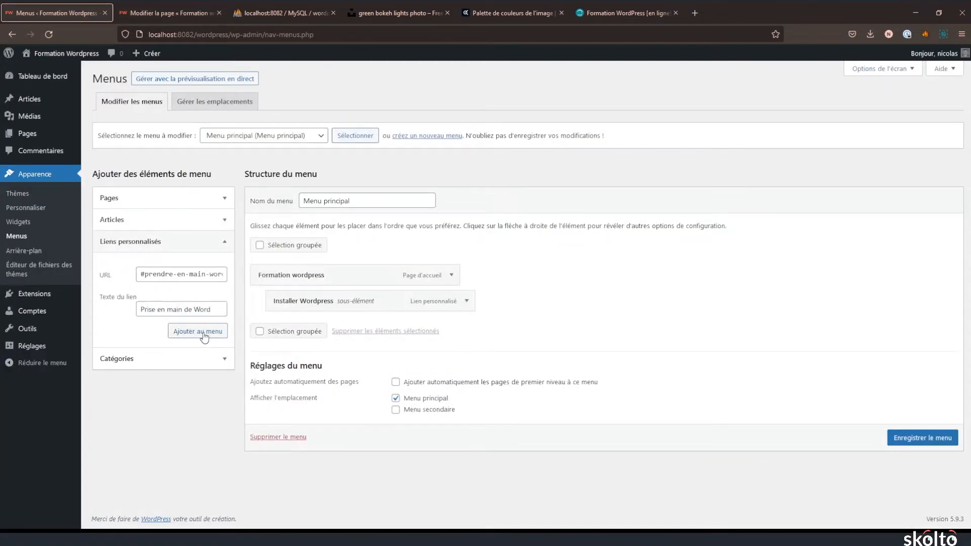
click(199, 331)
drag(275, 327, 293, 329)
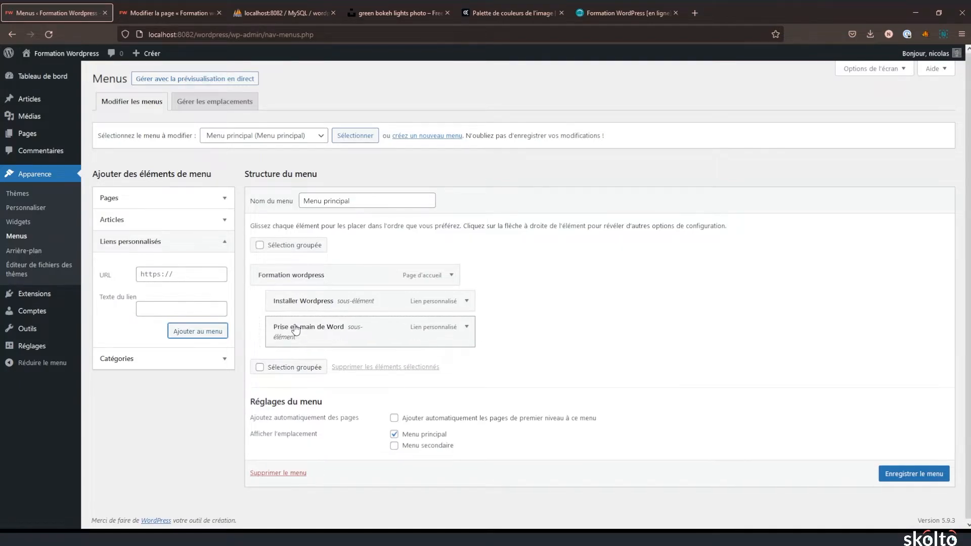
Copy the HTML anchor of the "III. Mise en place du e-commerce" heading and enter #mise-en-place-ecommerce as a new custom link's URL.
click(144, 13)
scroll(392, 222, down, 8)
scroll(393, 222, down, 1)
click(354, 192)
click(871, 329)
triple_click(885, 366)
key(ctrl+c)
click(50, 13)
click(161, 274)
key(ctrl+v)
Give the custom link the heading's text "Mise en place du e-commerce" and add it as a sub-item of Formation wordpress.
click(150, 15)
drag(66, 193, 389, 193)
click(75, 20)
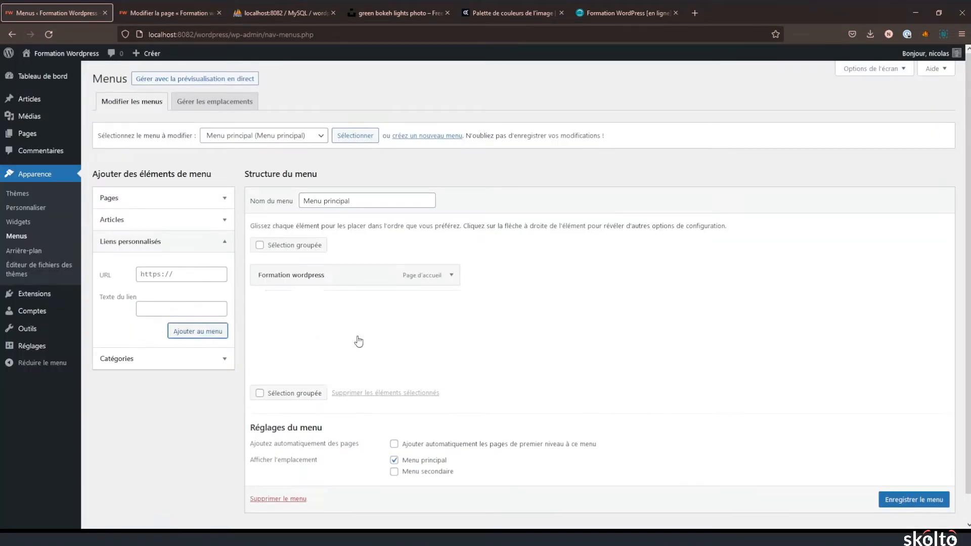
drag(288, 363, 303, 363)
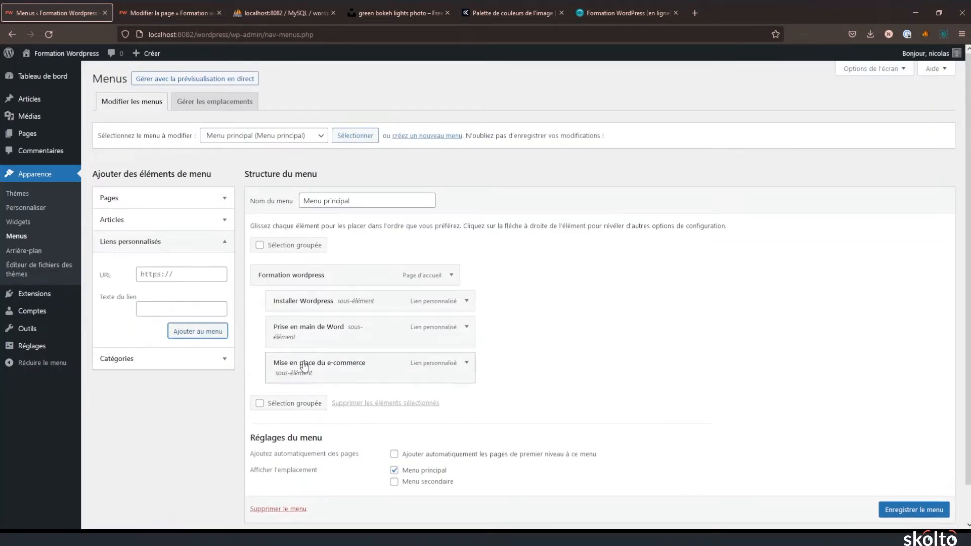
Copy the text "Création d'un thème enfant" from heading IV into a new custom link's text.
click(161, 15)
scroll(327, 266, down, 7)
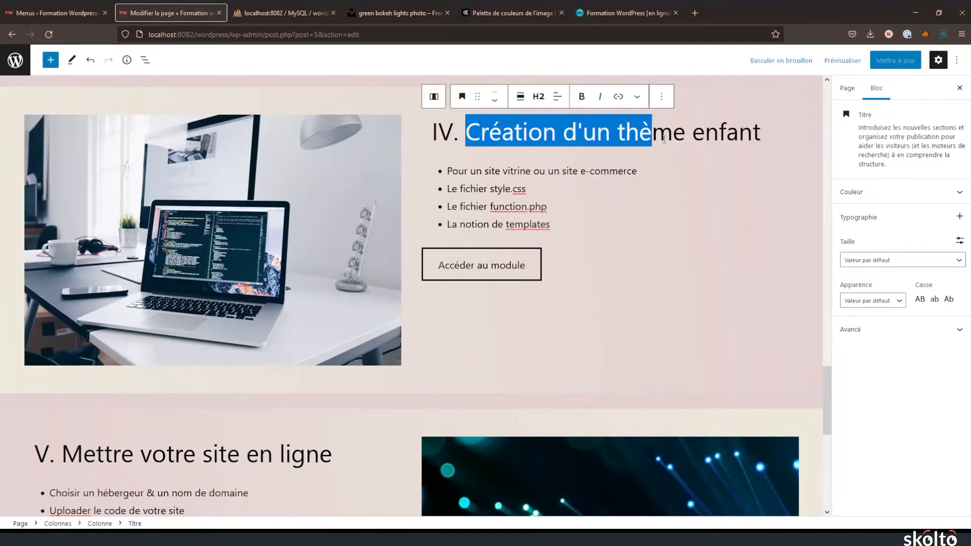
drag(473, 132, 754, 132)
key(ctrl+c)
click(45, 10)
click(181, 309)
key(ctrl+v)
Correct heading IV's HTML anchor to creation-theme-enfant and add the custom link with URL #creation-theme-enfant under Formation wordpress.
click(167, 14)
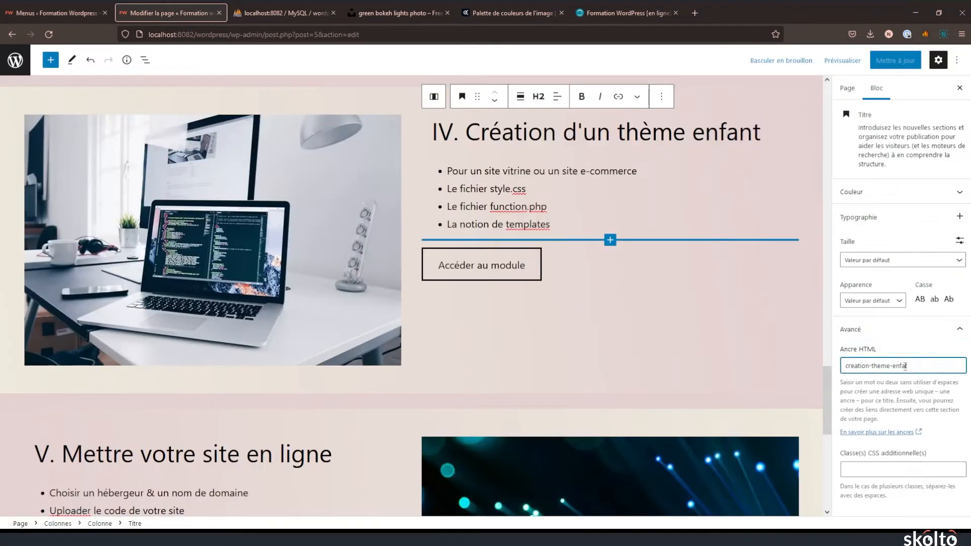
click(56, 12)
click(182, 277)
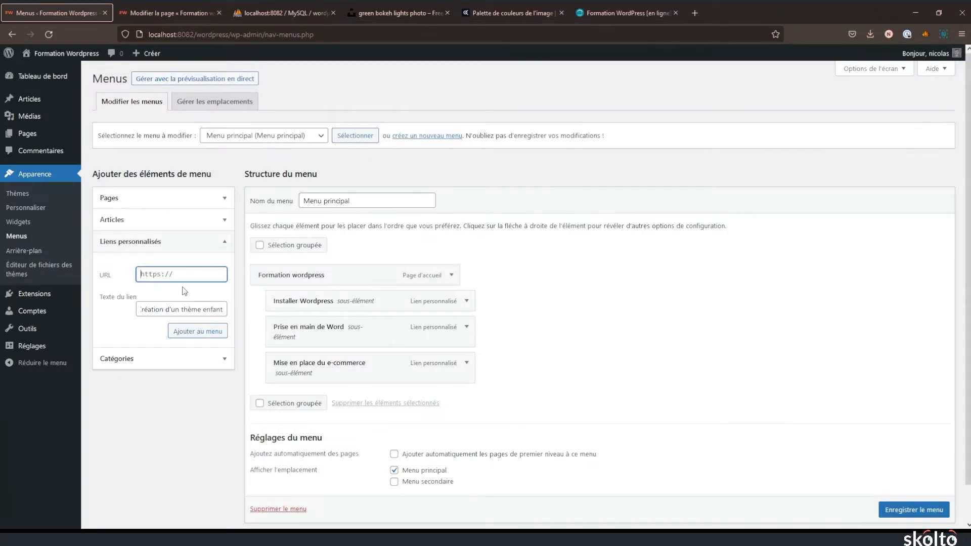
key(ctrl+v)
click(197, 331)
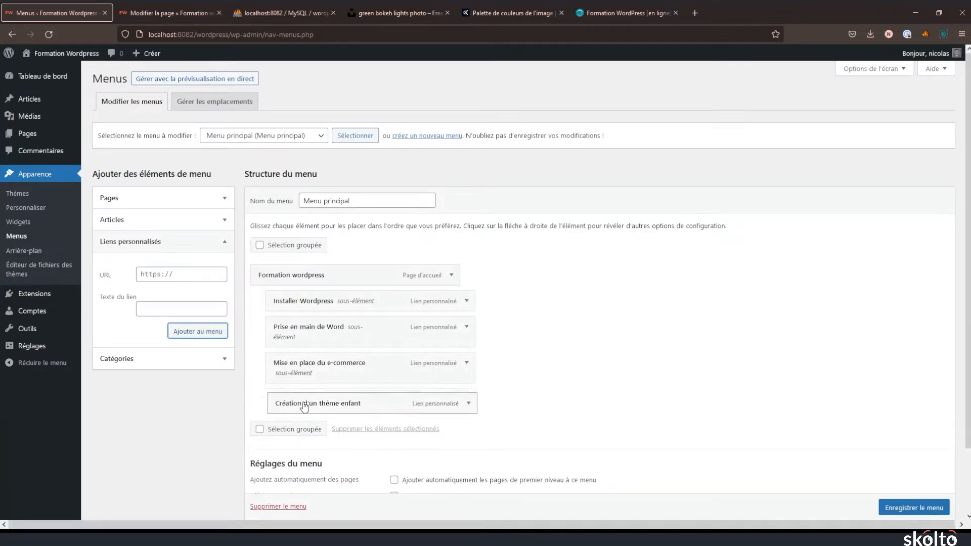
mouse_move(280, 391)
mouse_down()
mouse_move(306, 401)
mouse_move(298, 397)
mouse_up()
Copy the text "Mettre votre site en ligne" from heading V into a new custom link's text.
click(170, 12)
scroll(242, 227, down, 3)
click(258, 293)
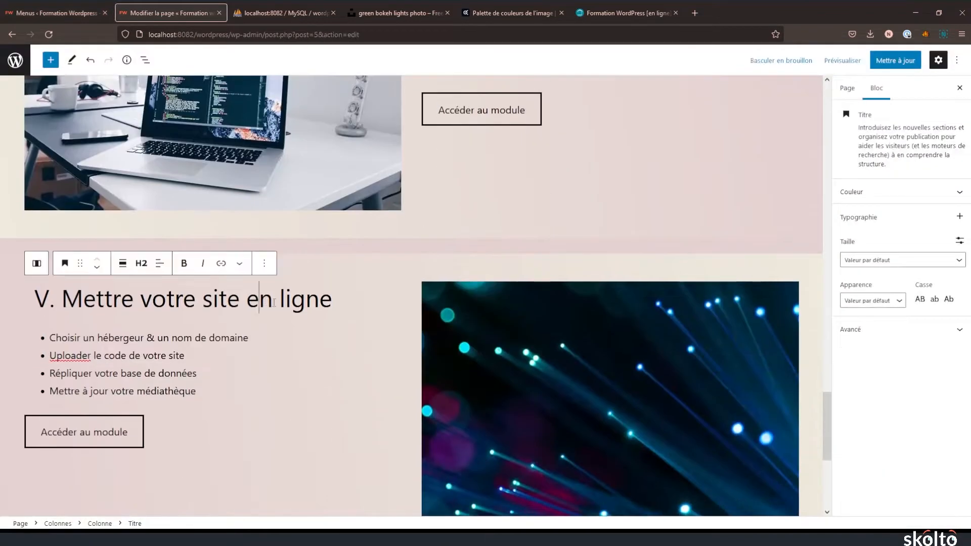
drag(333, 298, 55, 298)
click(61, 13)
click(181, 308)
key(ctrl+v)
Set the custom link's URL to heading V's anchor, #mise-en-ligne, and add the link as a sub-item of Formation wordpress.
click(170, 13)
click(885, 329)
triple_click(879, 366)
click(60, 13)
click(177, 270)
key(ctrl+v)
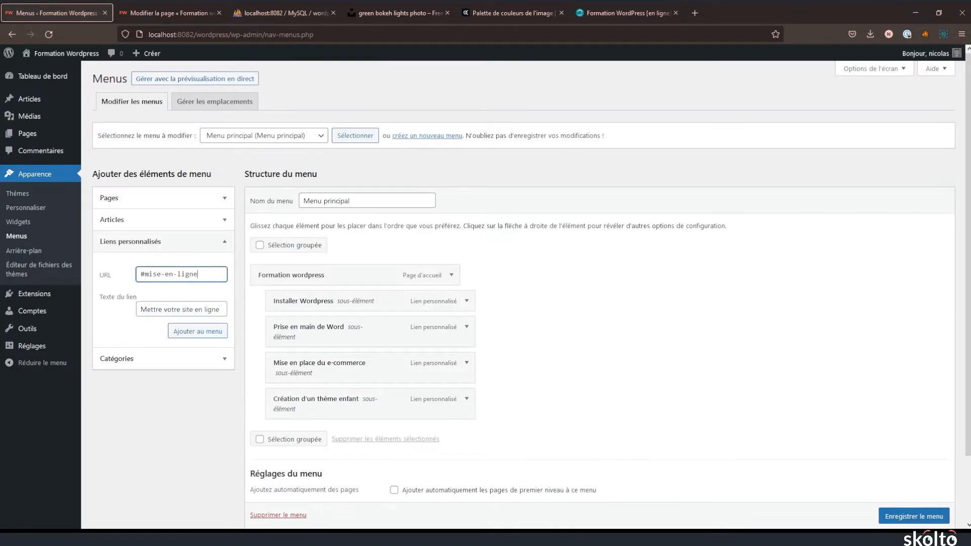
click(195, 331)
Save the navigation menu Menu principal and update the home page.
scroll(508, 417, down, 3)
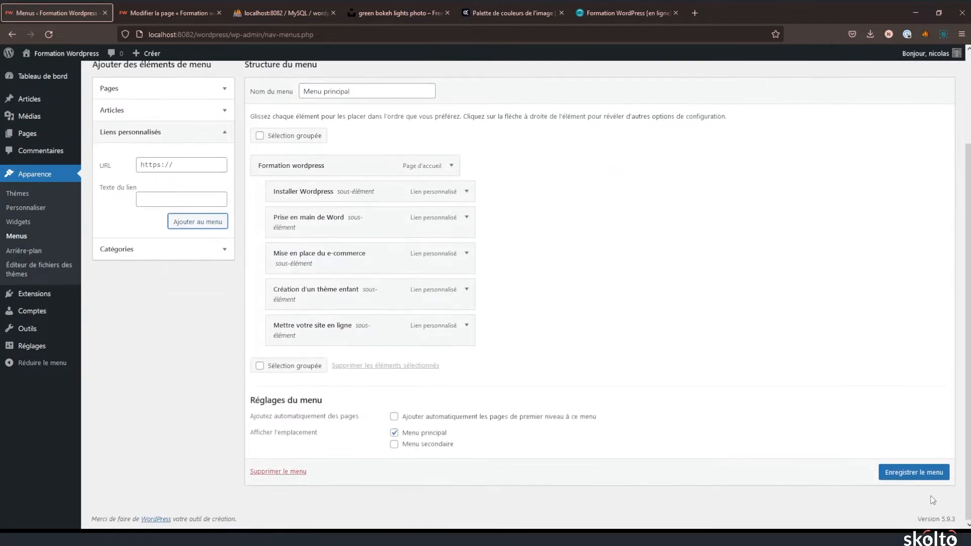
click(906, 477)
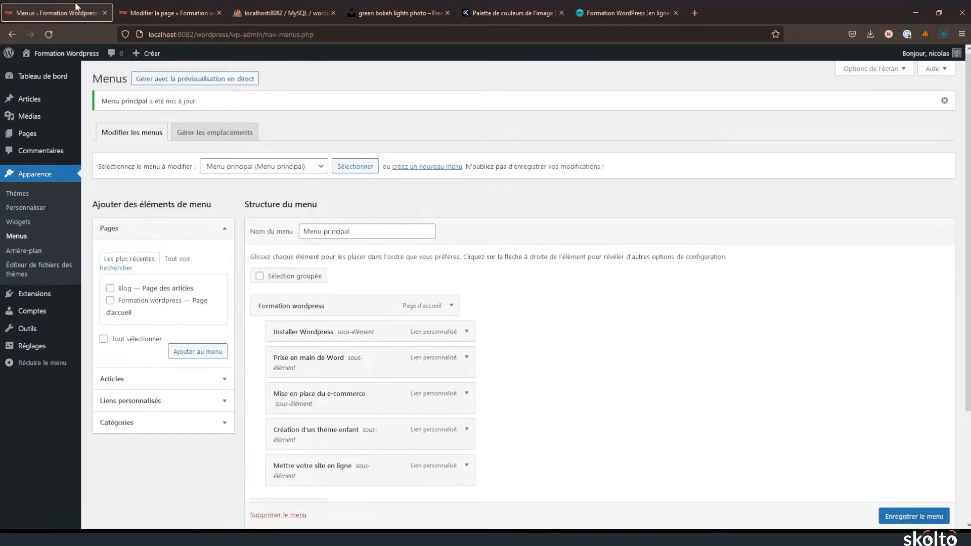
click(157, 13)
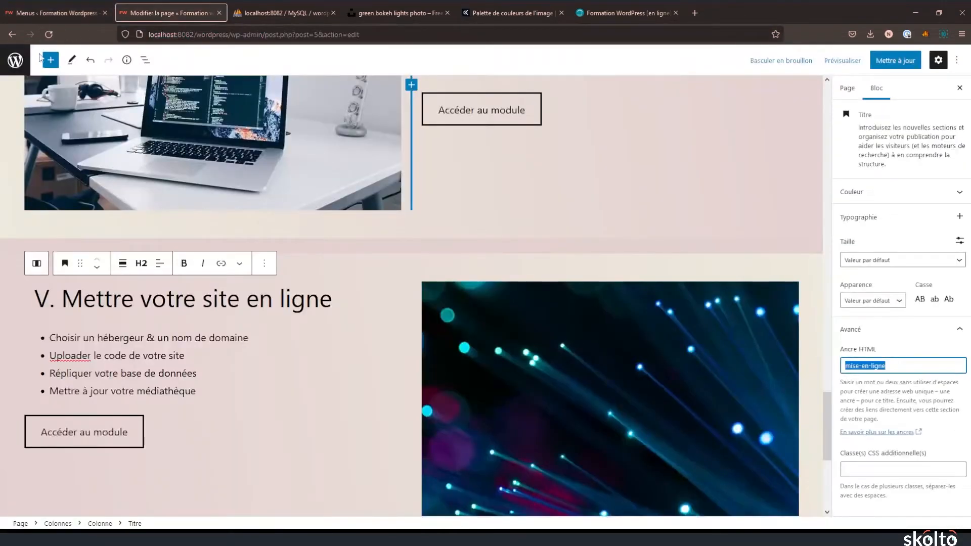
click(894, 58)
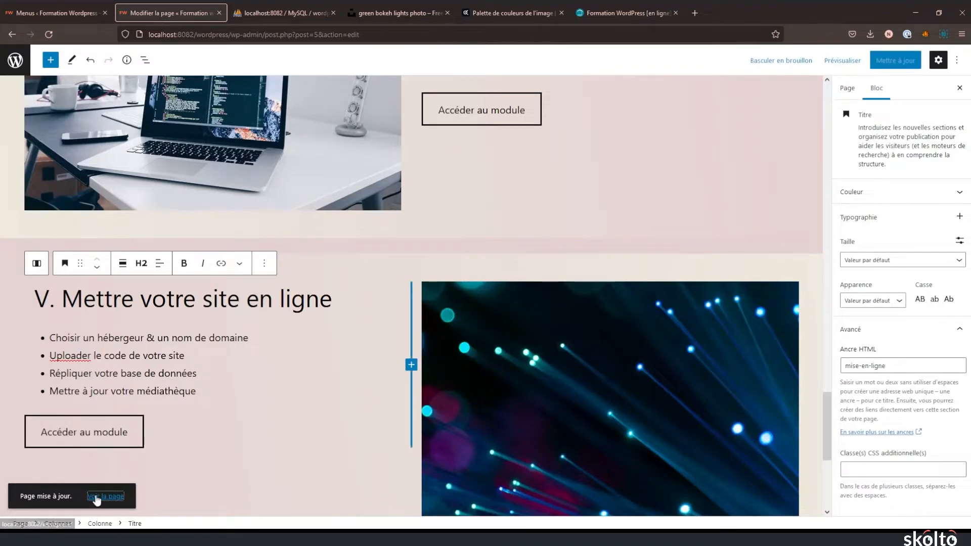
View the published page and test the Formation wordpress submenu links Installer WordPress, Prise en main de Word and Mise en place du e-commerce.
click(107, 497)
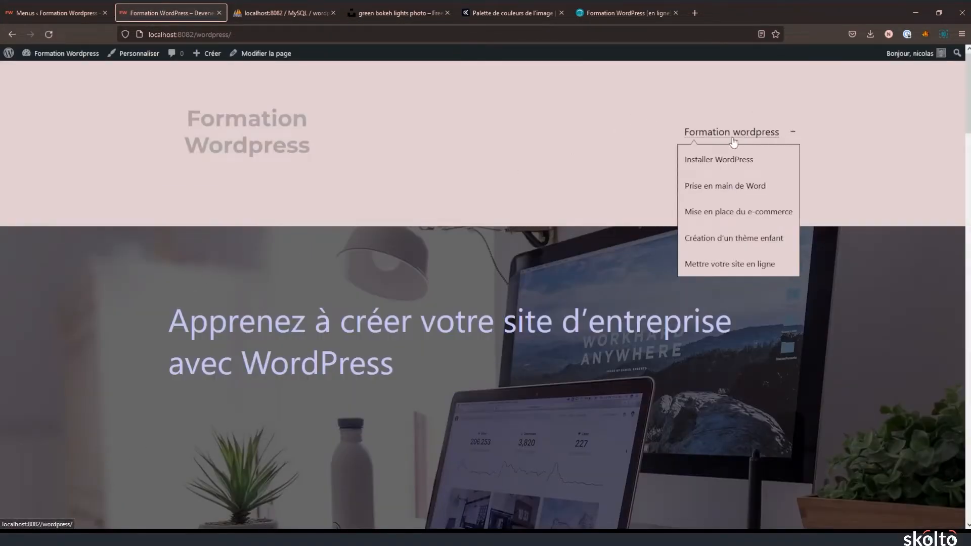
mouse_move(739, 137)
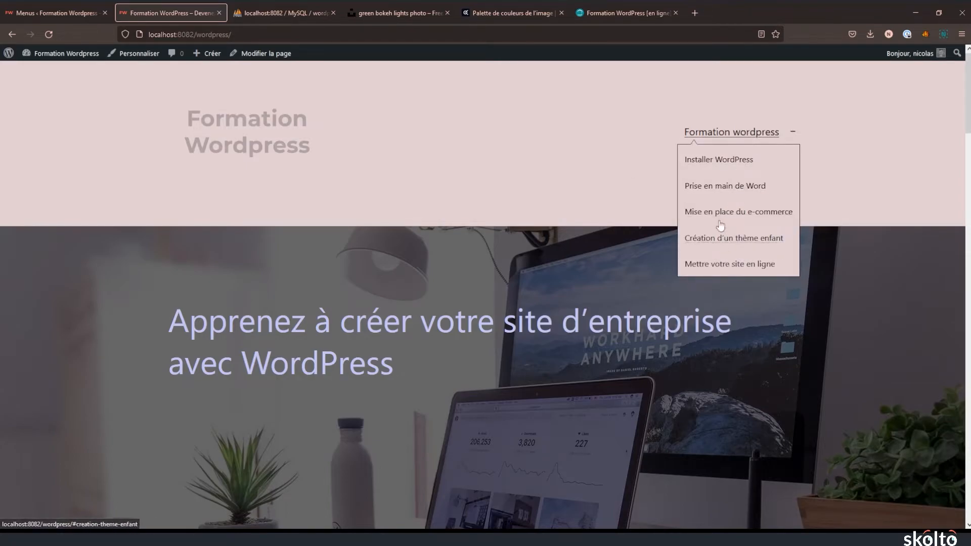
click(717, 162)
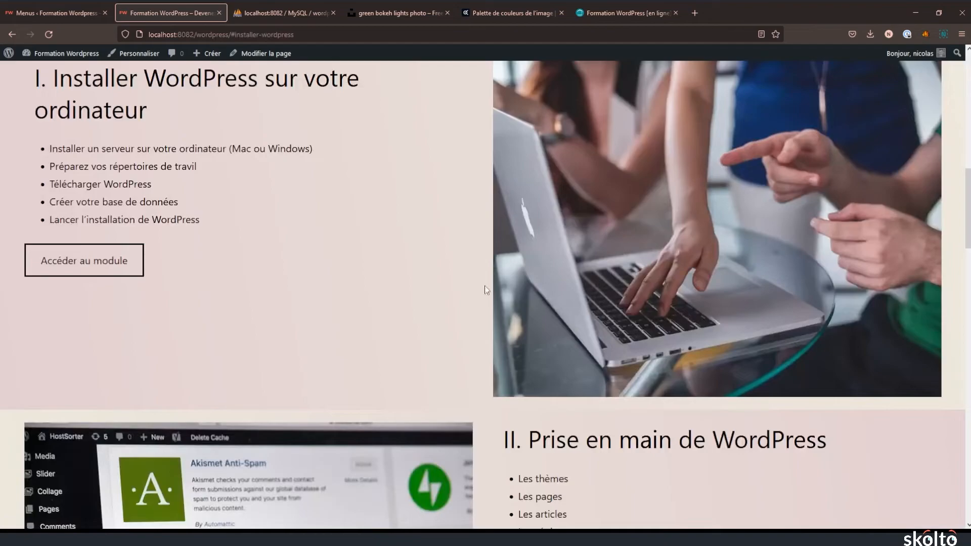
scroll(558, 228, up, 10)
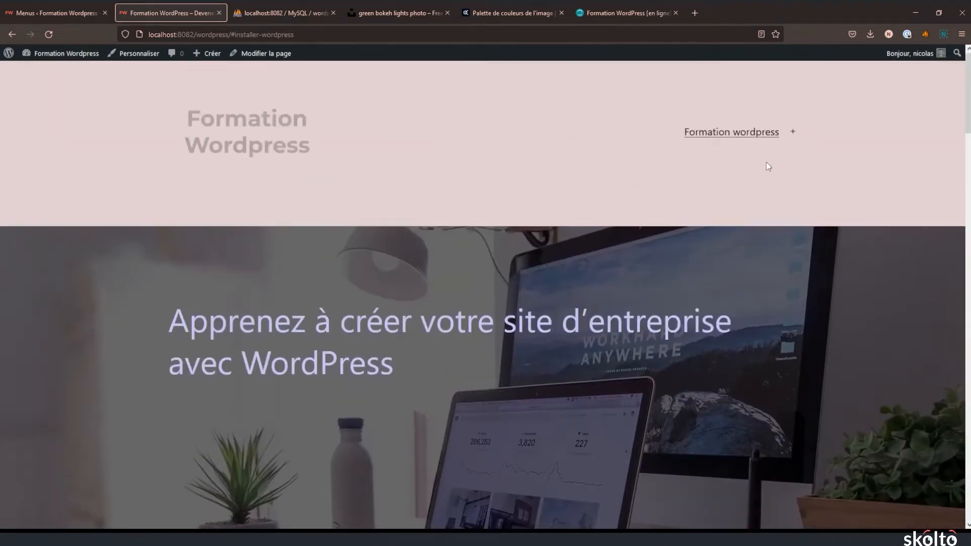
mouse_move(731, 133)
click(702, 188)
scroll(675, 240, up, 10)
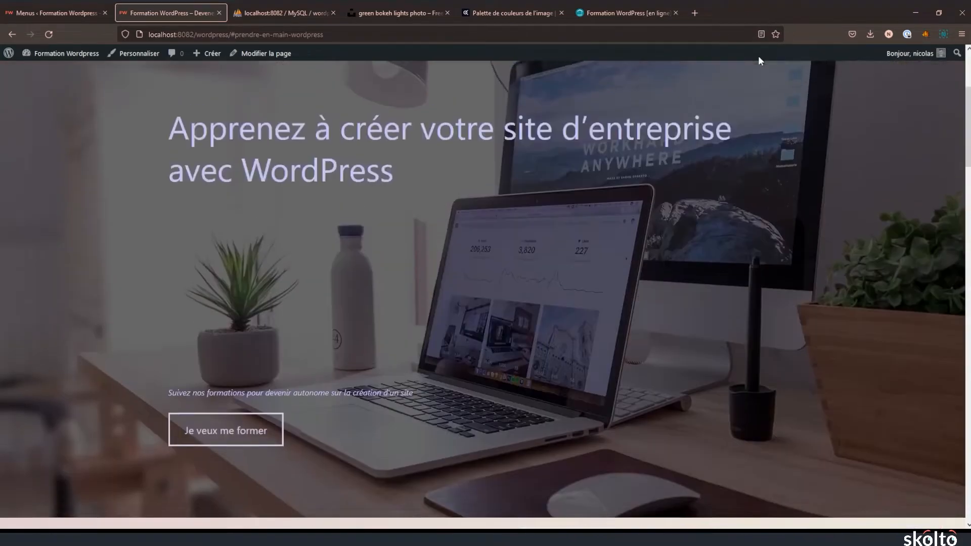
scroll(738, 86, up, 3)
mouse_move(728, 132)
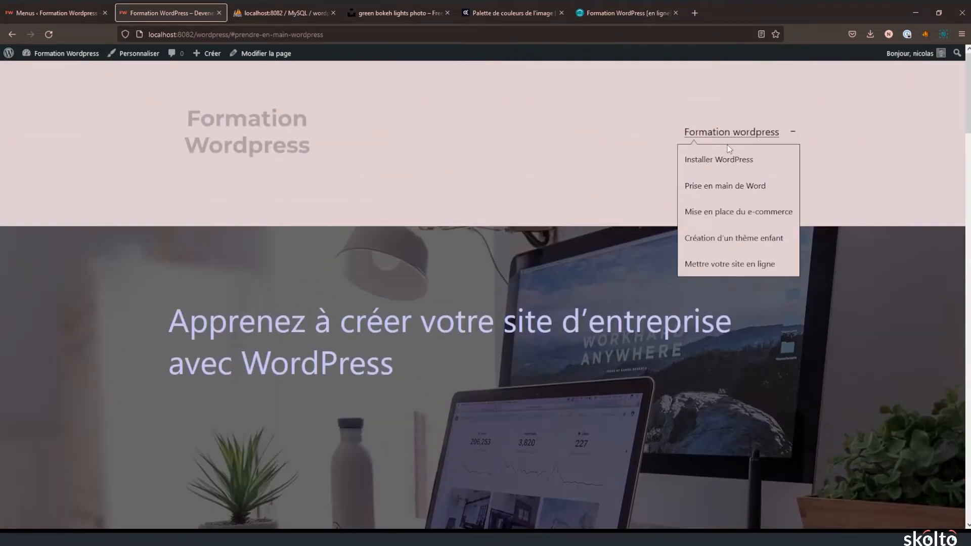
click(723, 211)
Examine the published page's module sections down to "V. Mettre votre site en ligne" and back up.
scroll(623, 366, down, 5)
scroll(609, 358, up, 7)
scroll(617, 352, up, 5)
scroll(595, 367, down, 8)
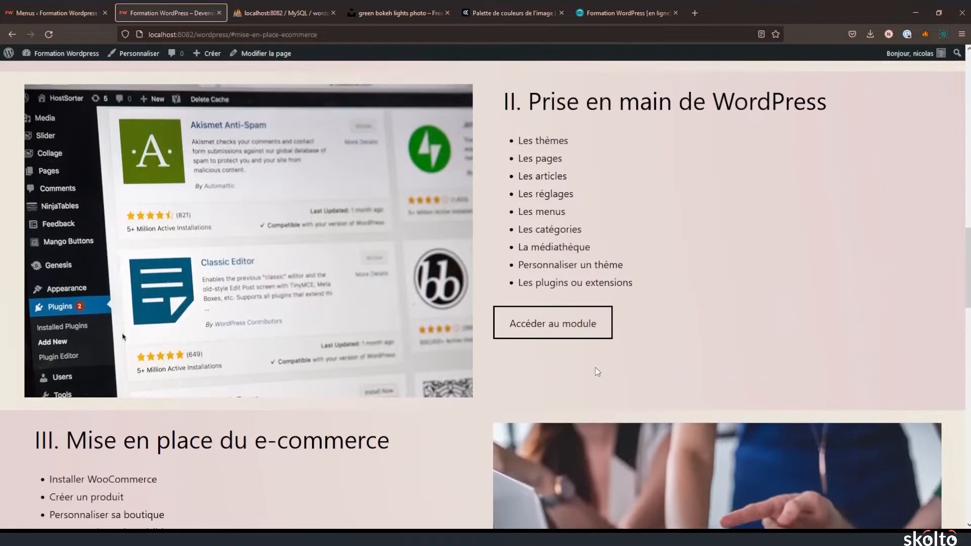
scroll(595, 368, down, 5)
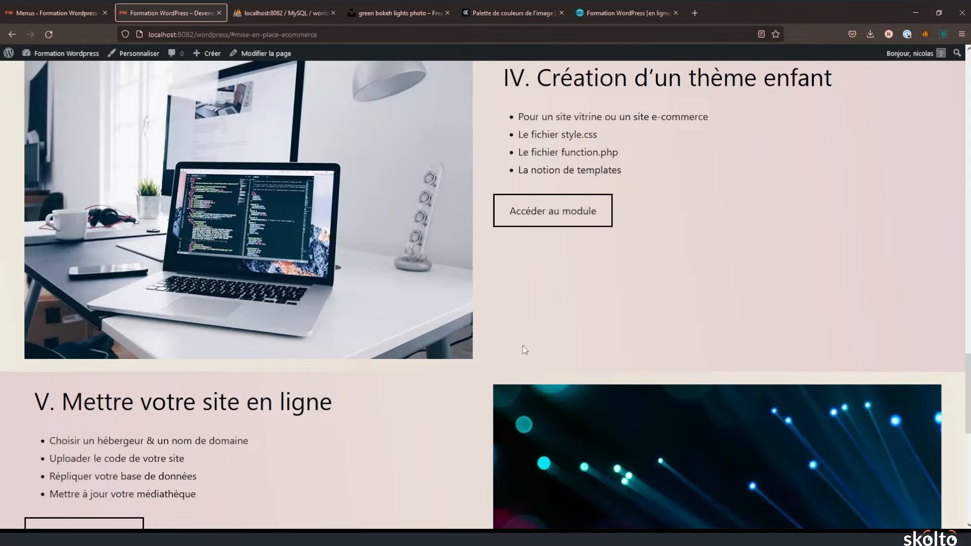
scroll(526, 364, down, 3)
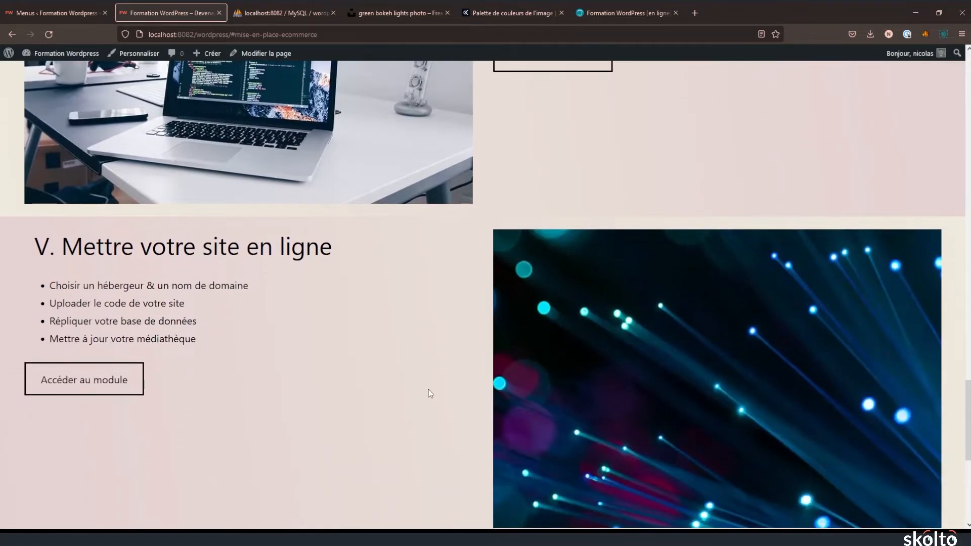
scroll(324, 444, down, 2)
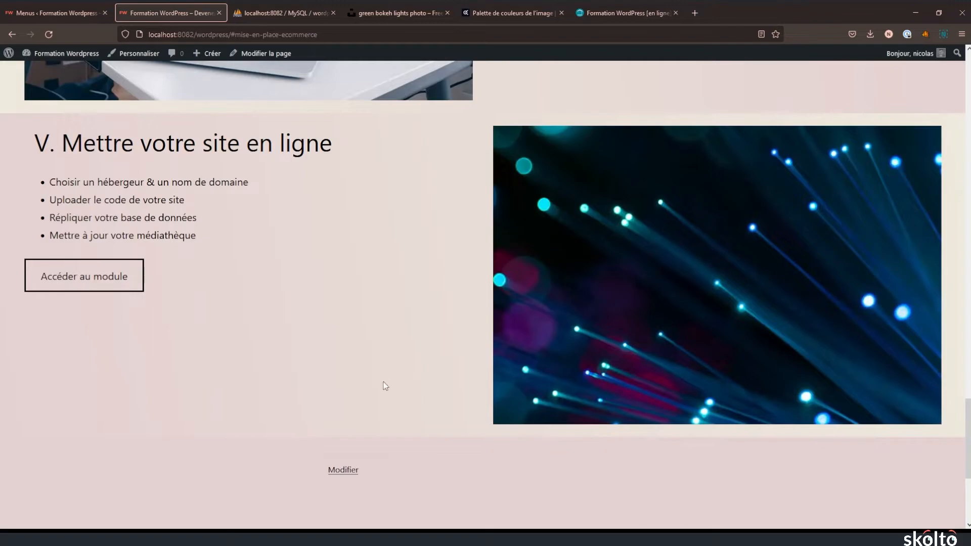
scroll(471, 400, down, 1)
scroll(472, 399, up, 13)
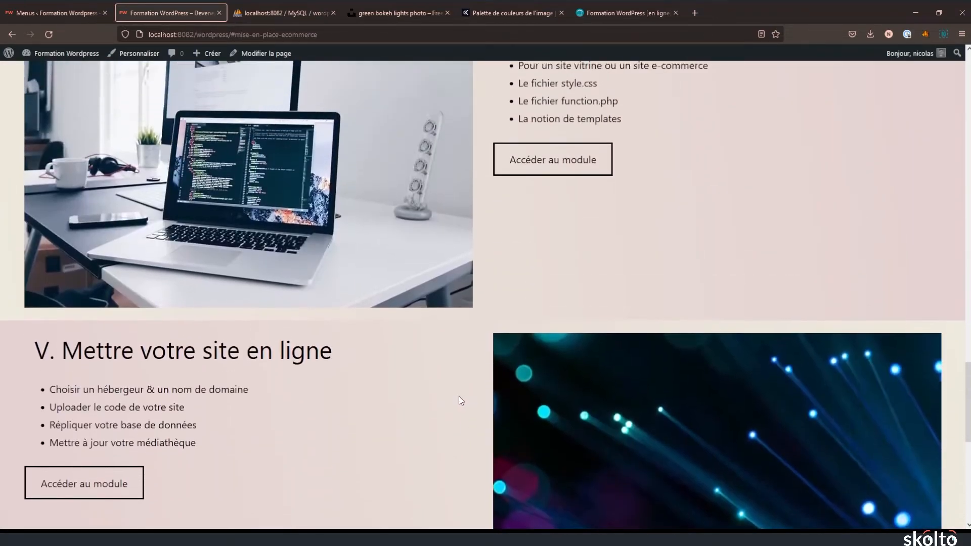
scroll(447, 393, up, 12)
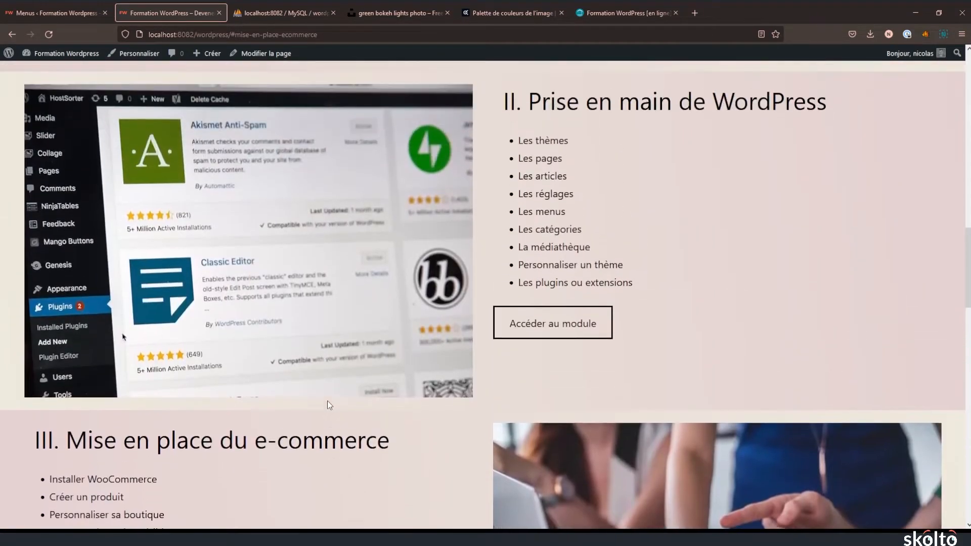
Create a new article titled "Installer WordPress sur votre ordinateur", matching the first module heading on the published home page.
scroll(608, 325, up, 4)
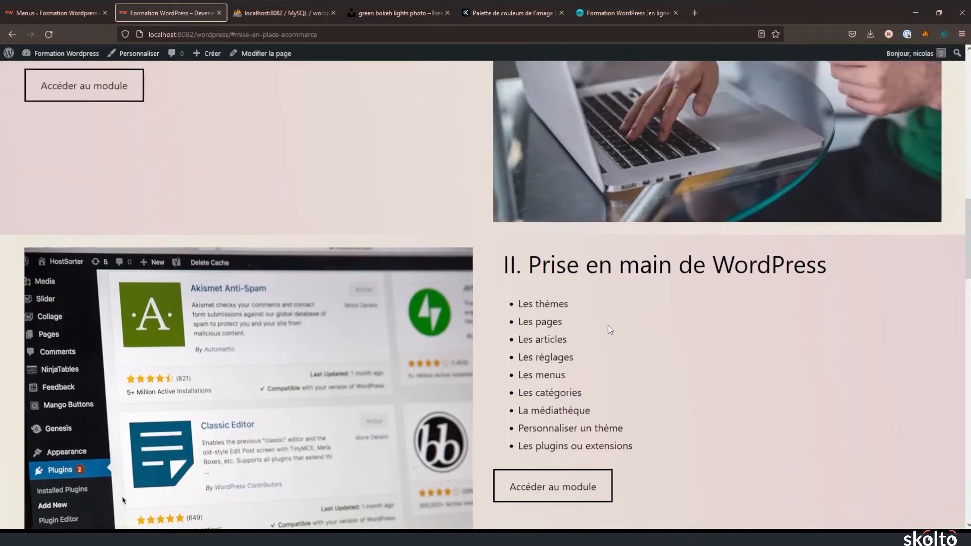
scroll(600, 387, up, 2)
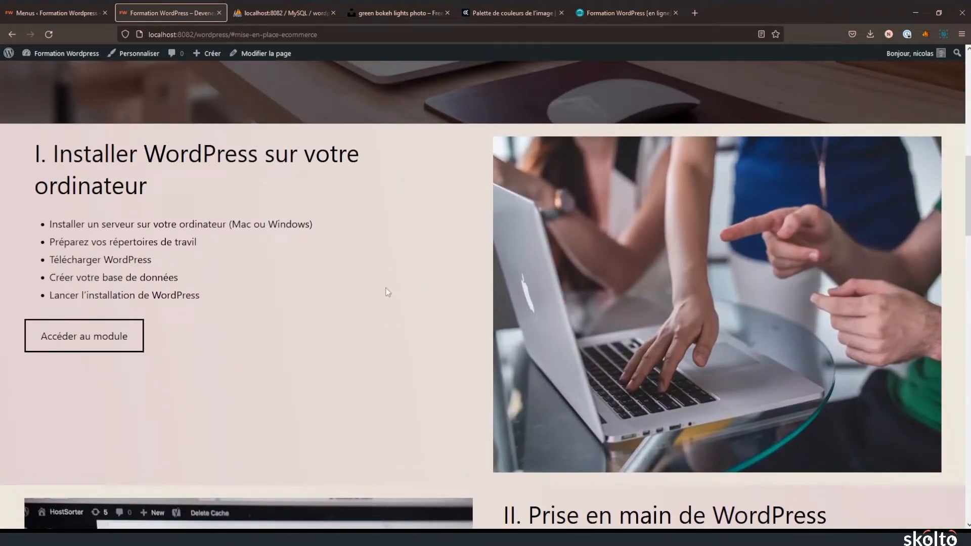
click(65, 19)
click(36, 120)
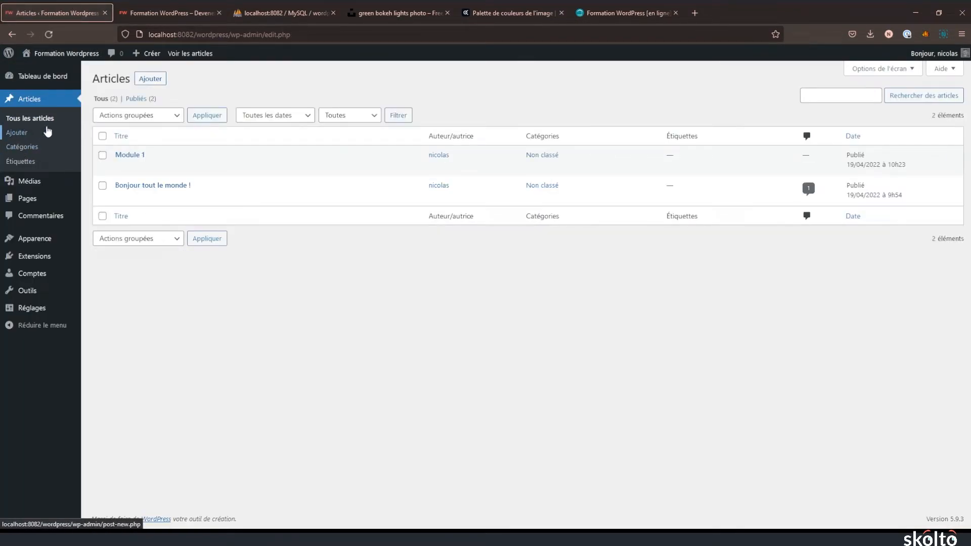
click(150, 78)
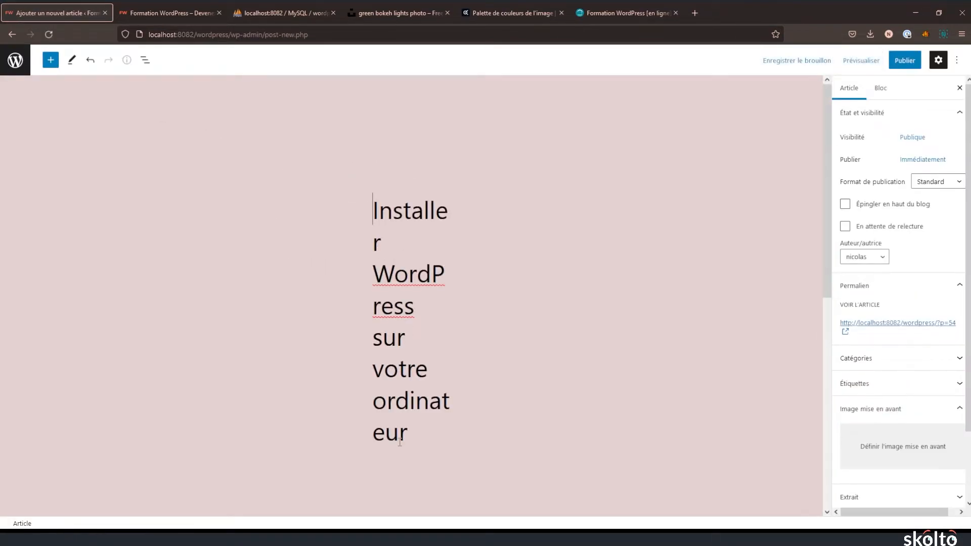
key(ctrl+a)
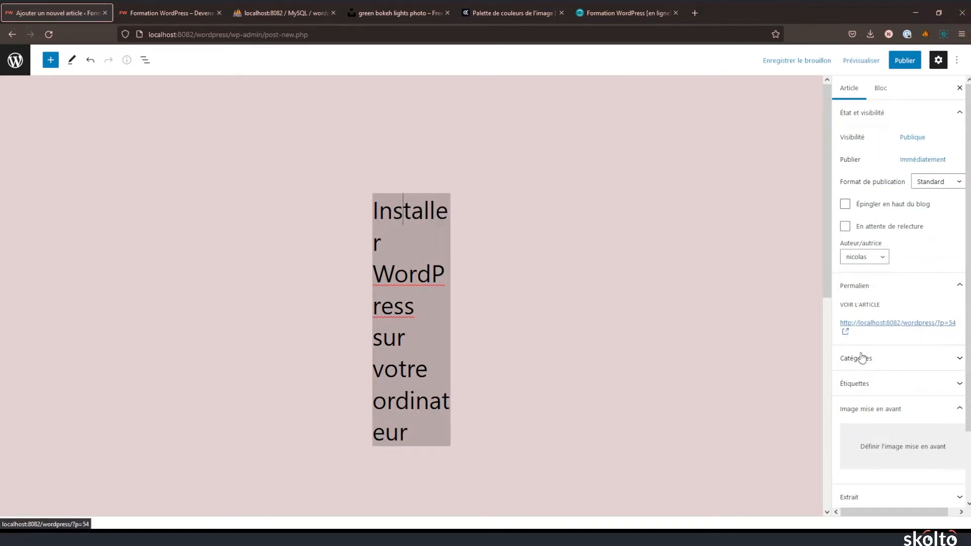
Create the category "Formation Wordpress" and assign it to the article.
click(850, 363)
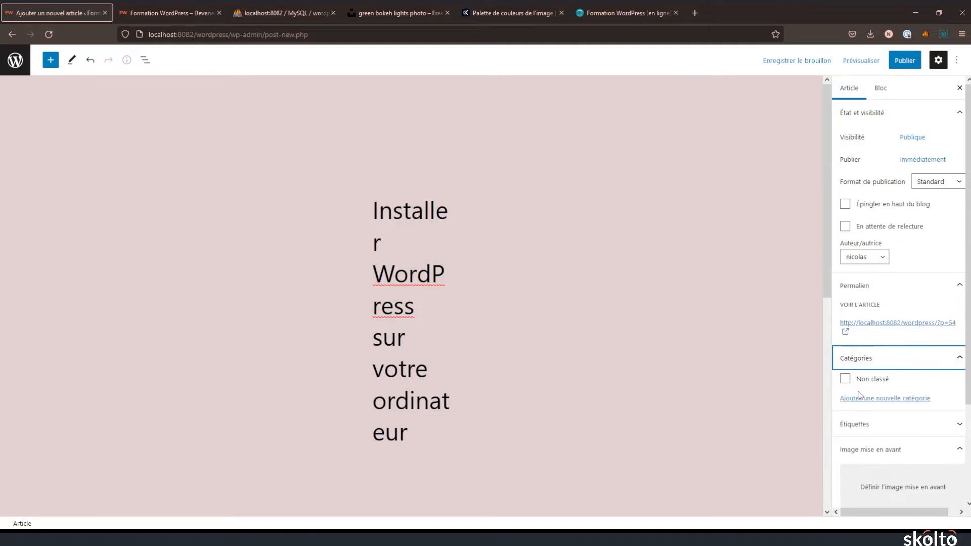
click(861, 399)
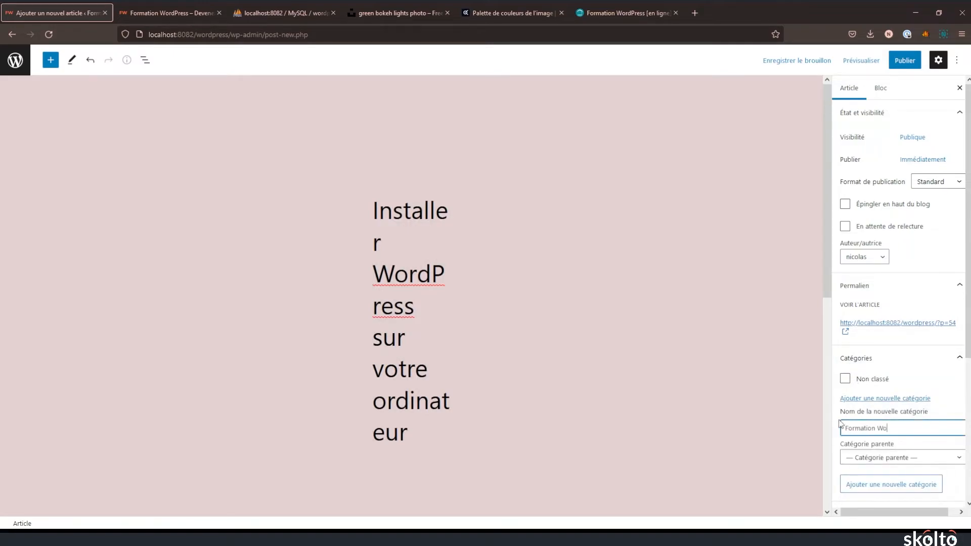
click(885, 483)
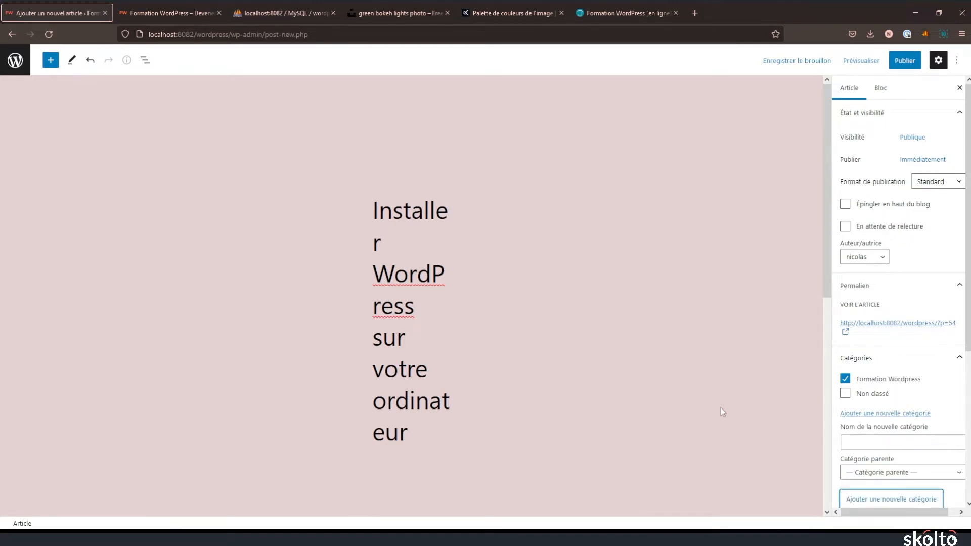
click(407, 207)
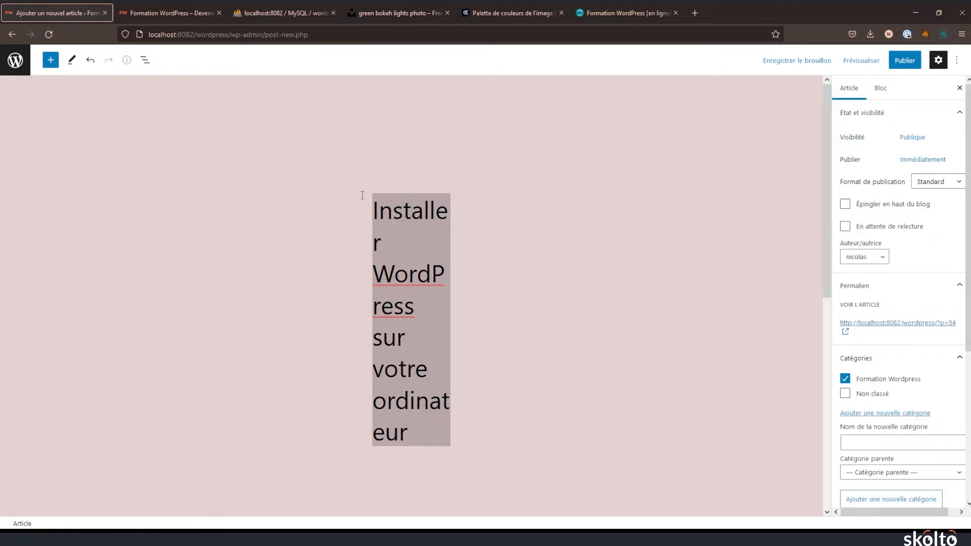
click(145, 61)
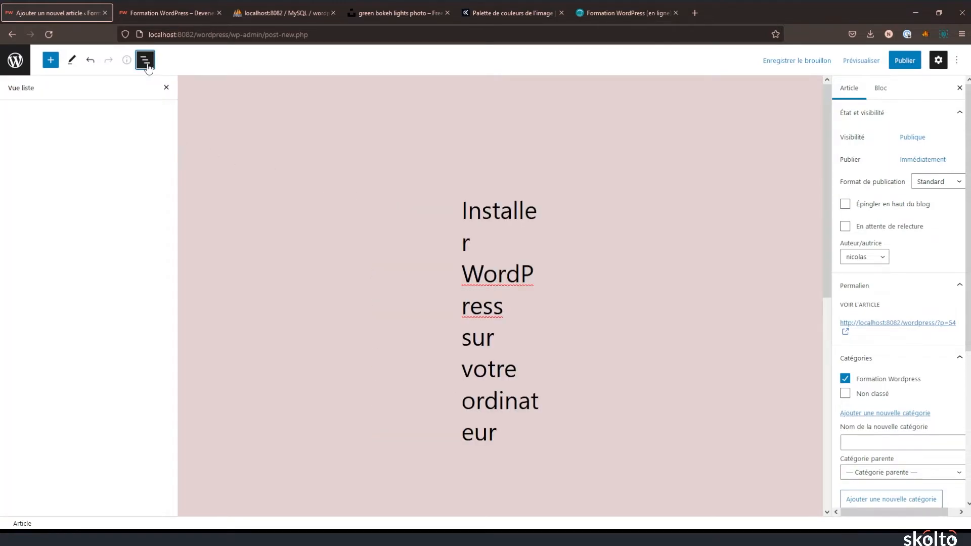
click(146, 63)
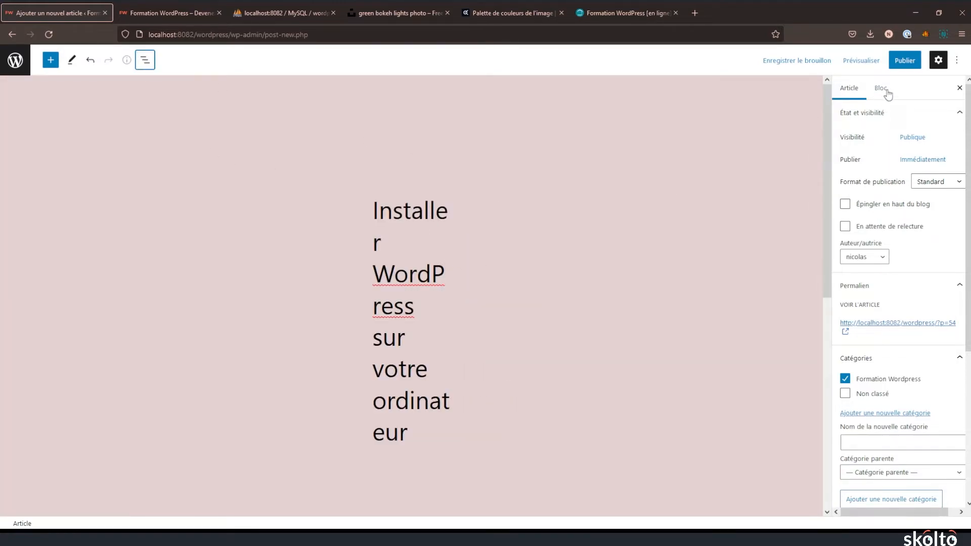
Set the media library image installer-wamp-mamp-pour-wordpress.webp, used beside module I on the home page, as the article's featured image.
scroll(772, 181, down, 2)
scroll(870, 213, down, 4)
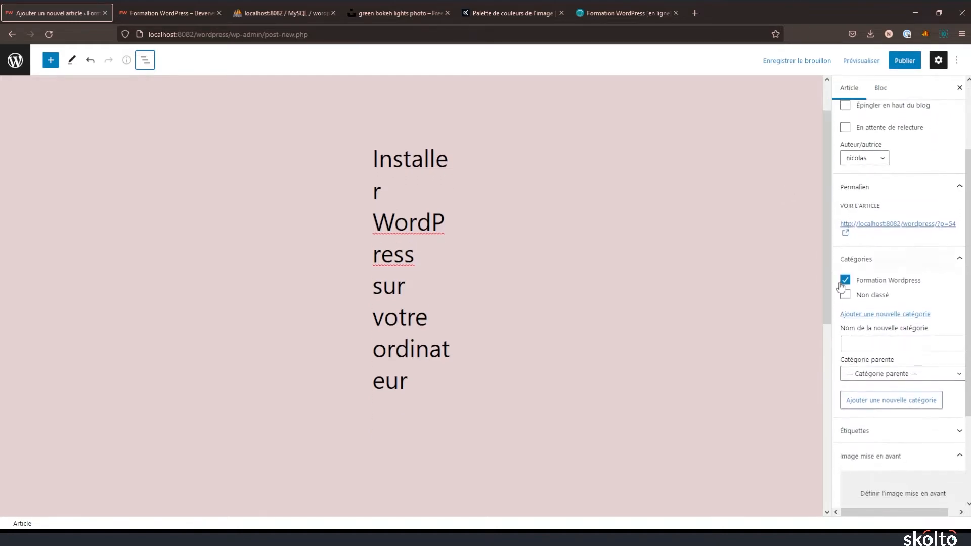
click(167, 13)
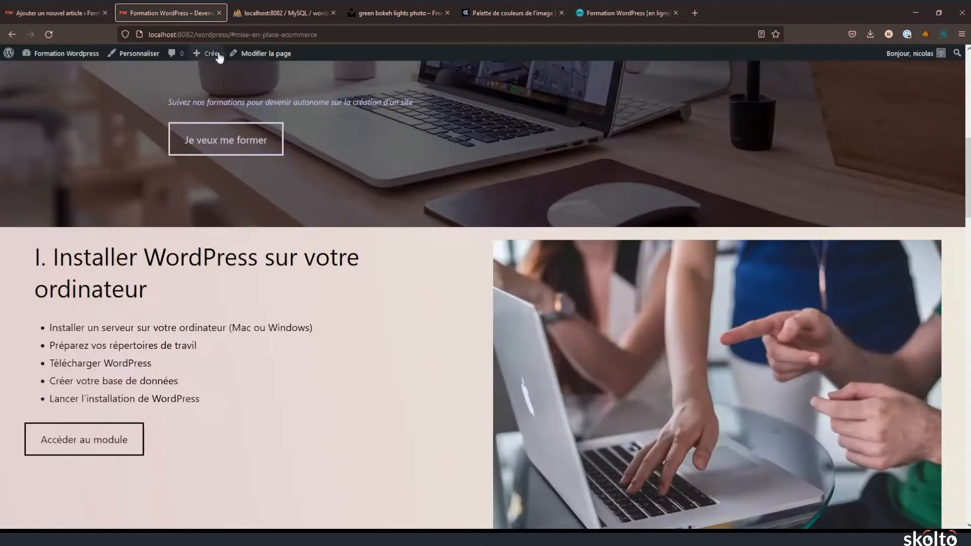
click(35, 20)
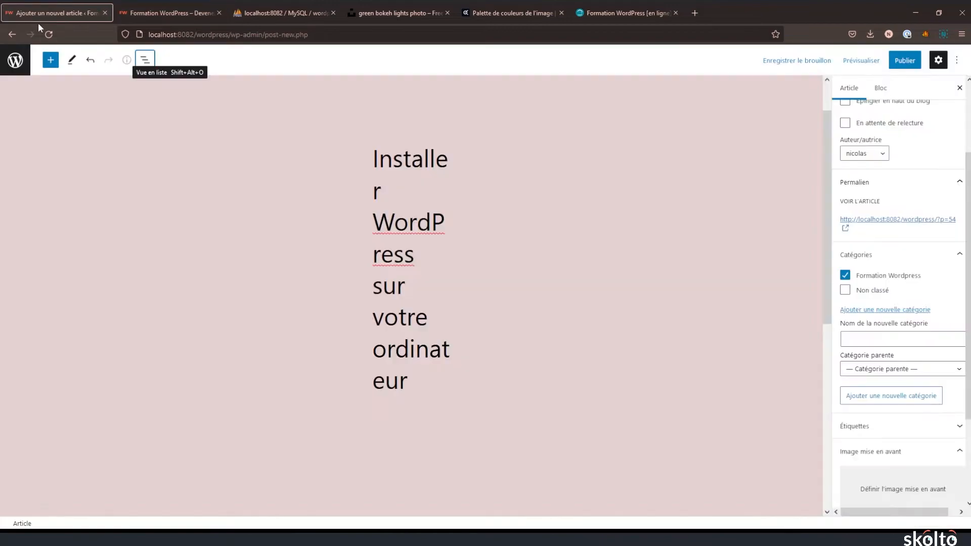
click(898, 480)
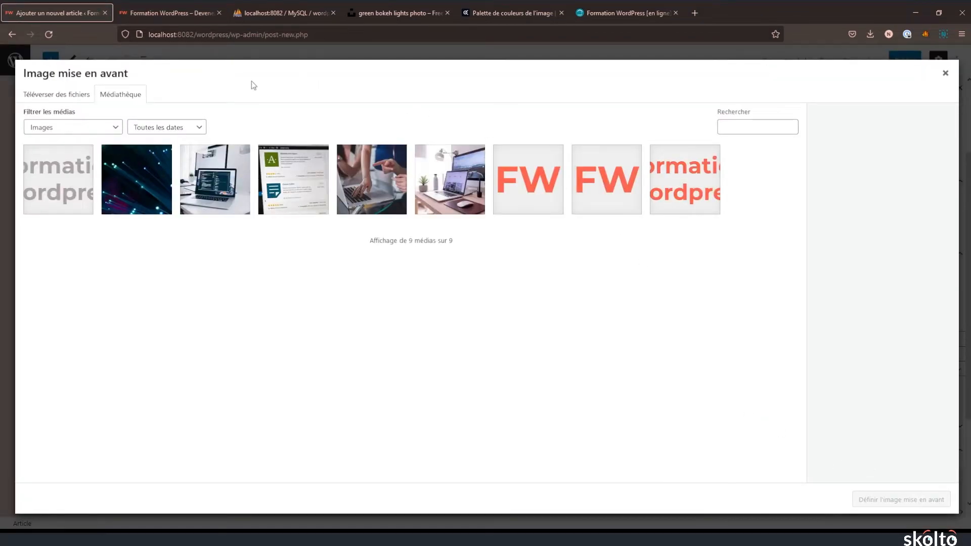
click(379, 201)
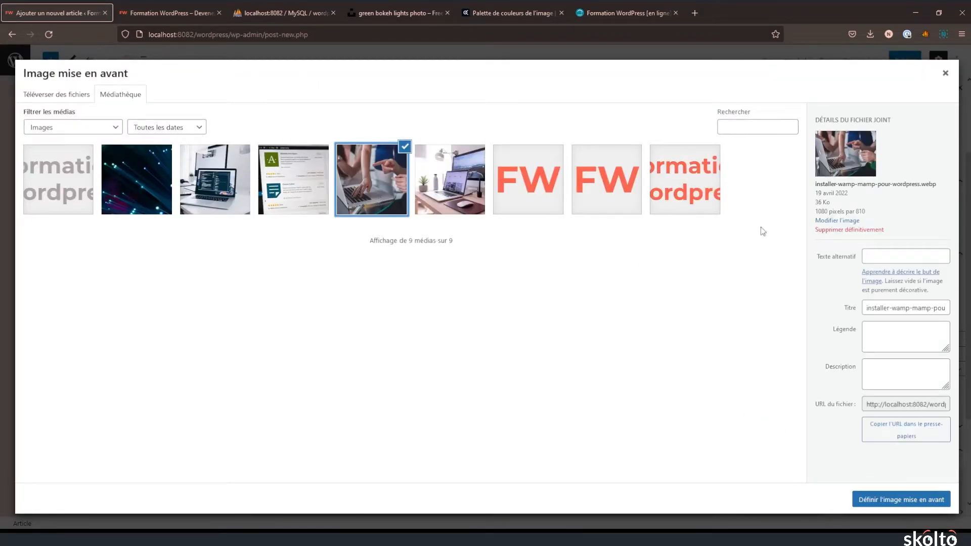
click(905, 503)
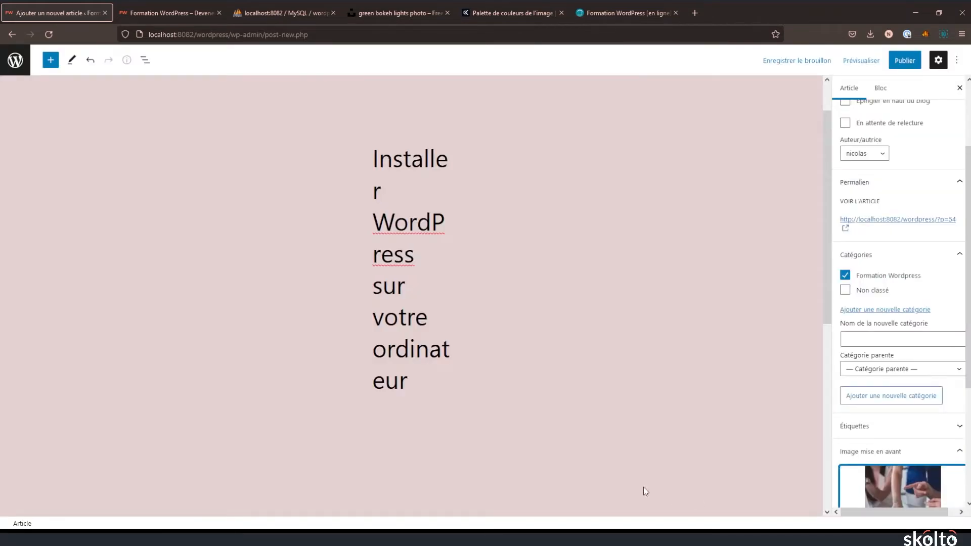
Publish the article "Installer WordPress sur votre ordinateur" and return to the article list.
scroll(613, 472, down, 2)
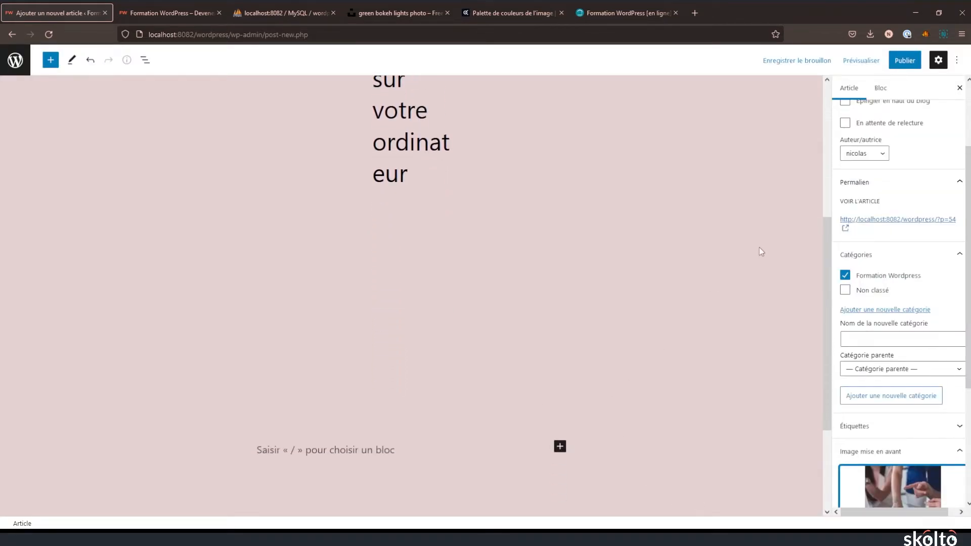
click(887, 65)
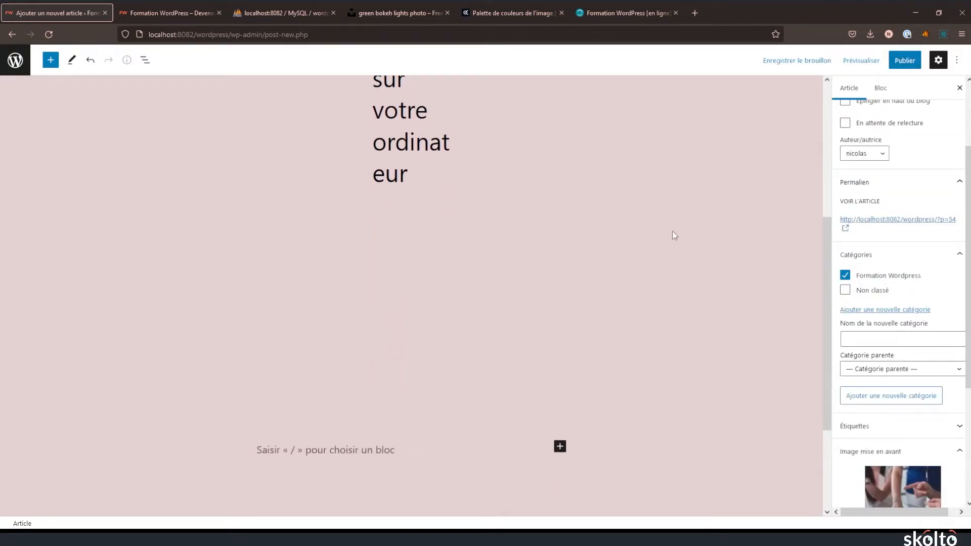
click(905, 62)
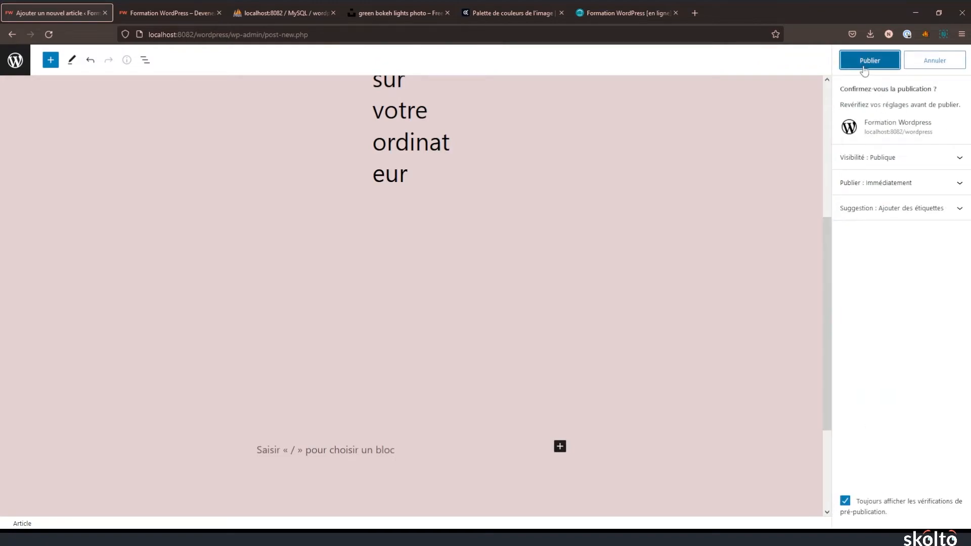
click(870, 62)
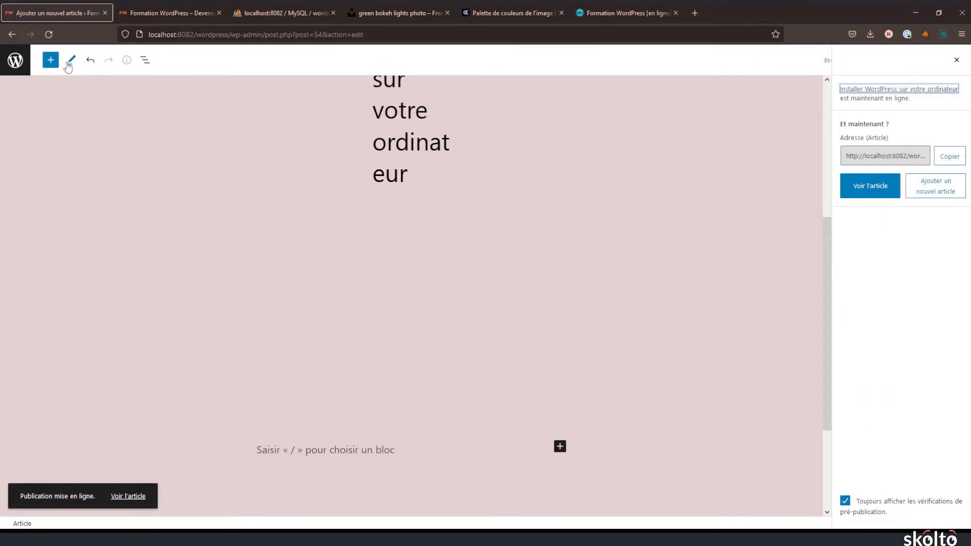
click(15, 60)
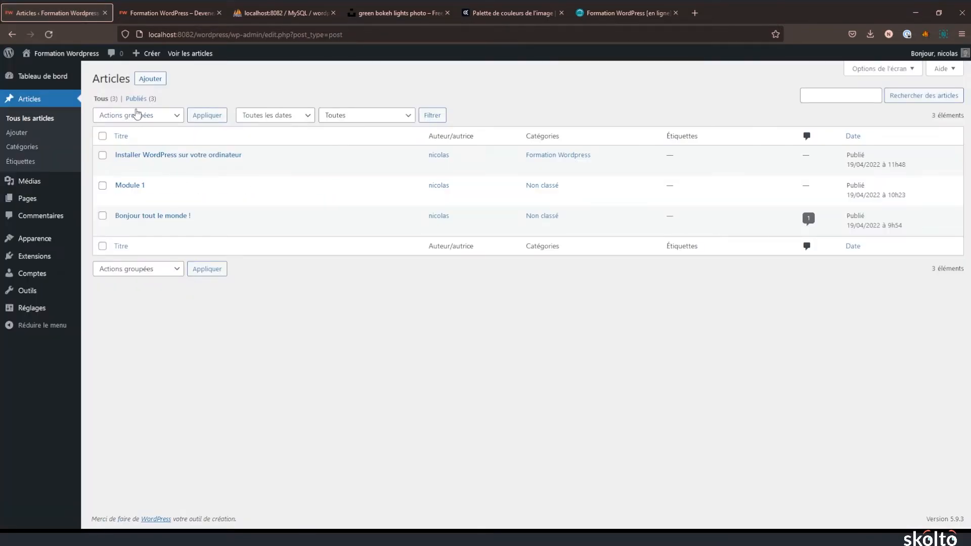
Publish articles for the other four modules, from "Prise en main de WordPress" to "Mettre votre site en ligne", browsing Unsplash for ecommerce photos.
click(150, 79)
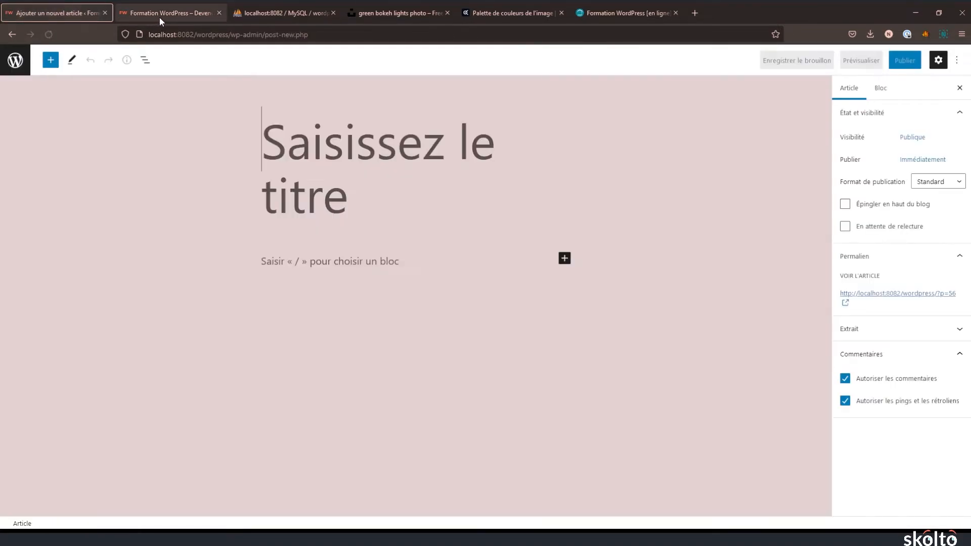
click(161, 21)
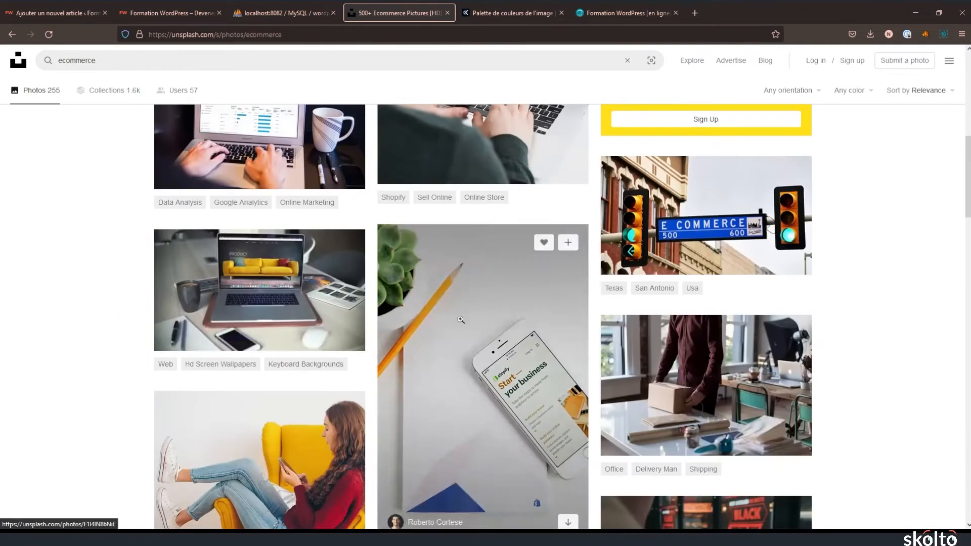
scroll(860, 281, down, 4)
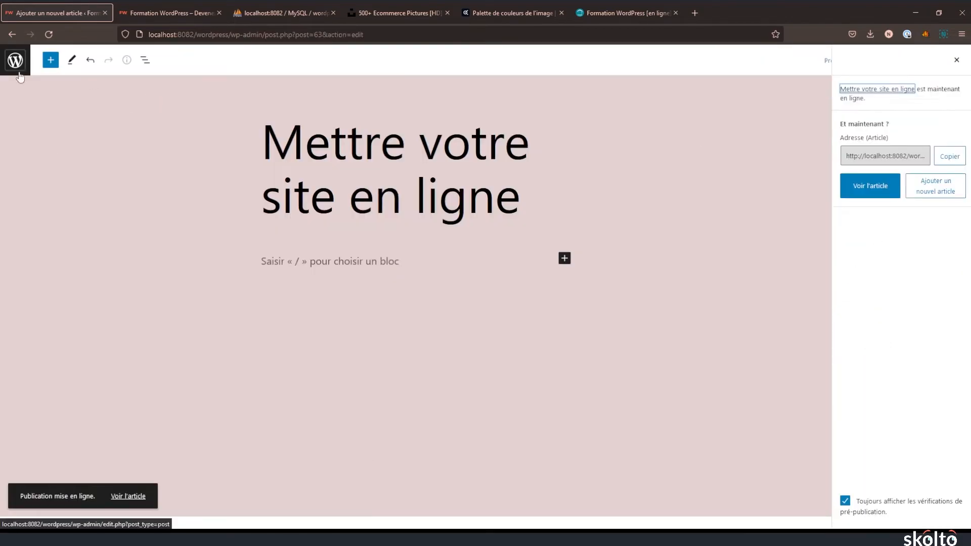
click(16, 61)
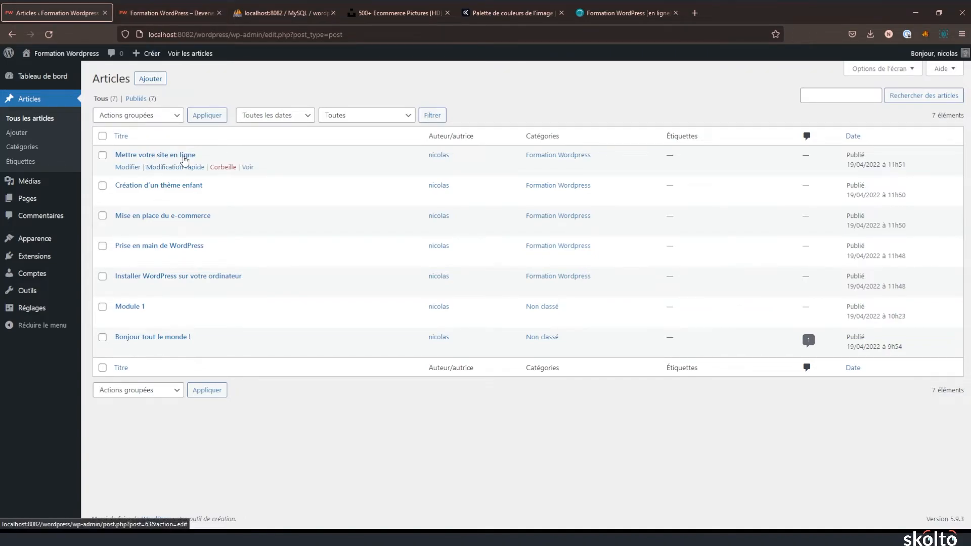
View the article "Mettre votre site en ligne" in the editor, and open the home page "Formation wordpress" for editing.
click(154, 156)
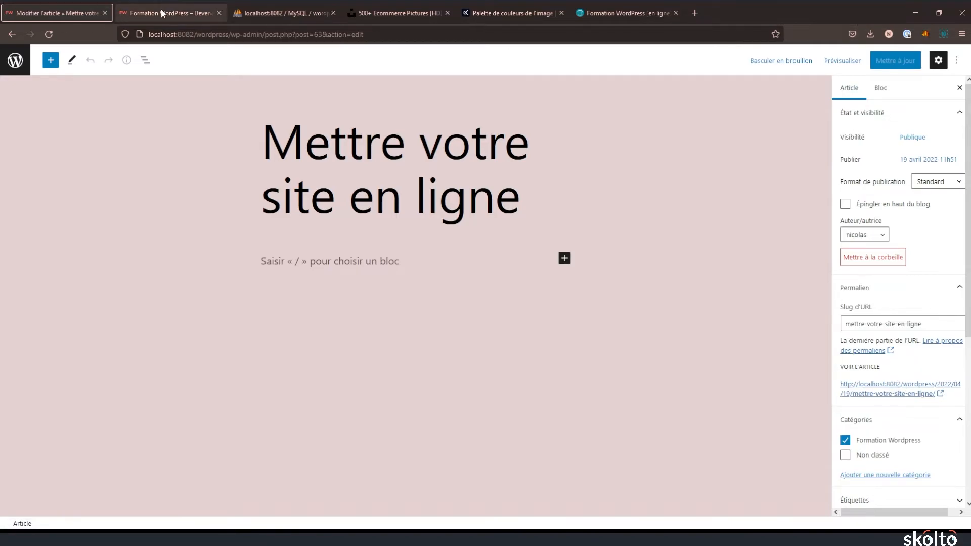
click(15, 59)
mouse_move(27, 201)
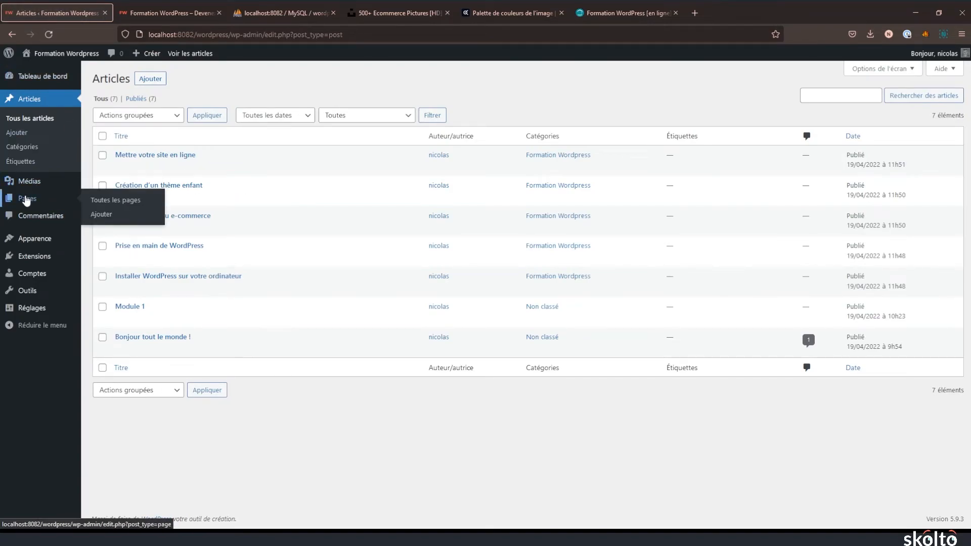
click(119, 202)
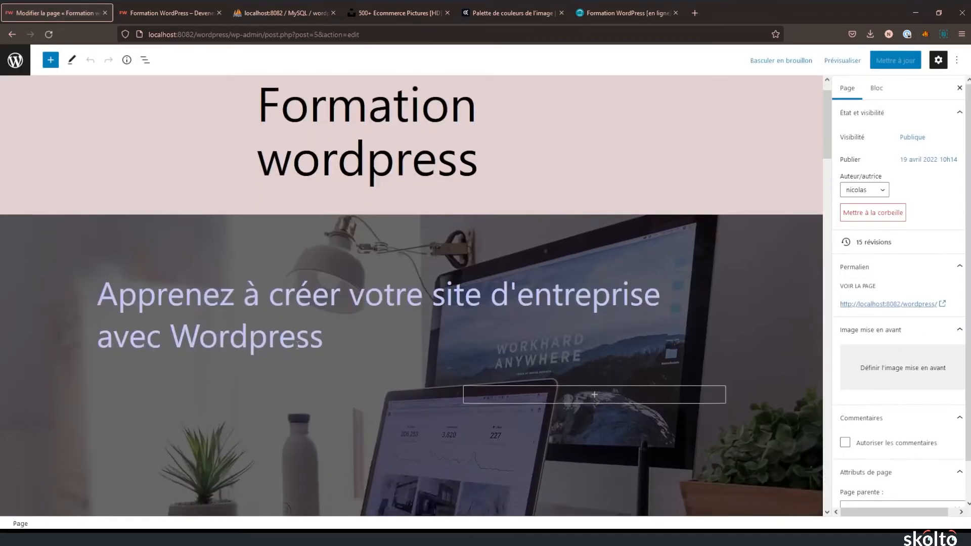
Link the "Accéder au module" button under heading I to the article "Installer WordPress sur votre ordinateur".
scroll(292, 323, down, 5)
scroll(292, 324, down, 5)
click(96, 369)
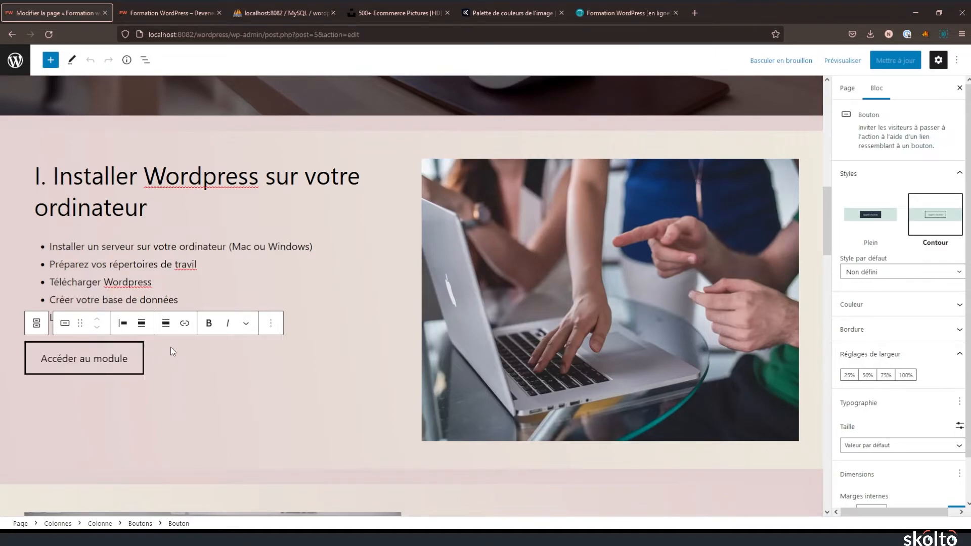
click(100, 370)
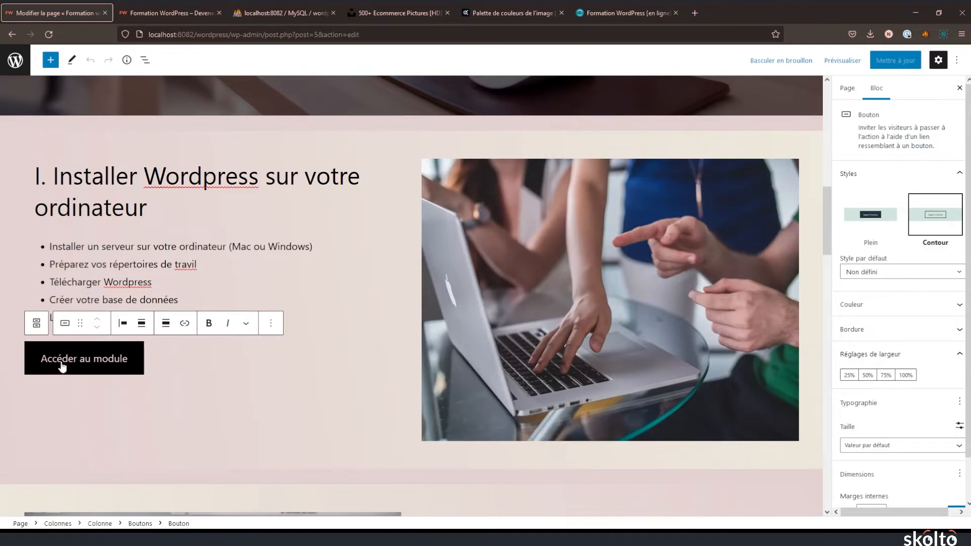
click(185, 323)
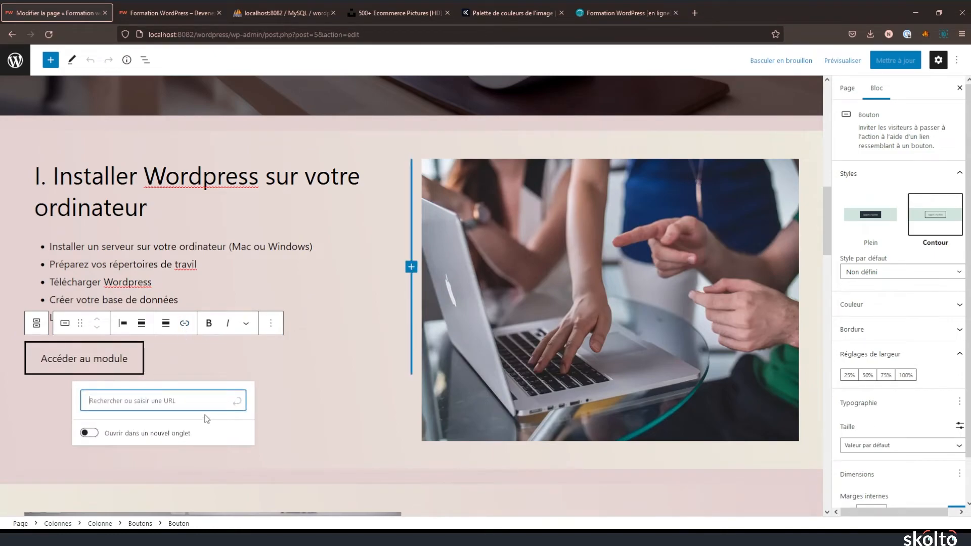
text(Install)
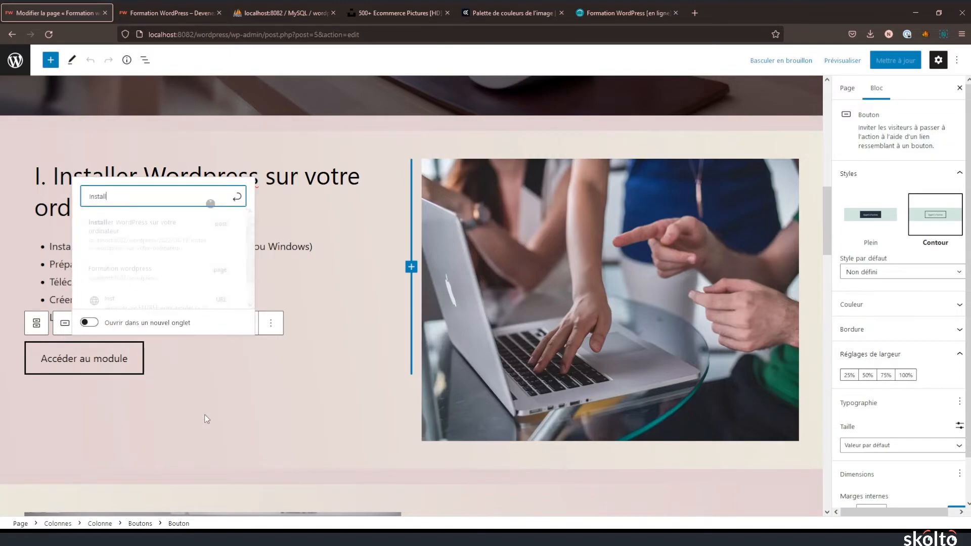
text(er)
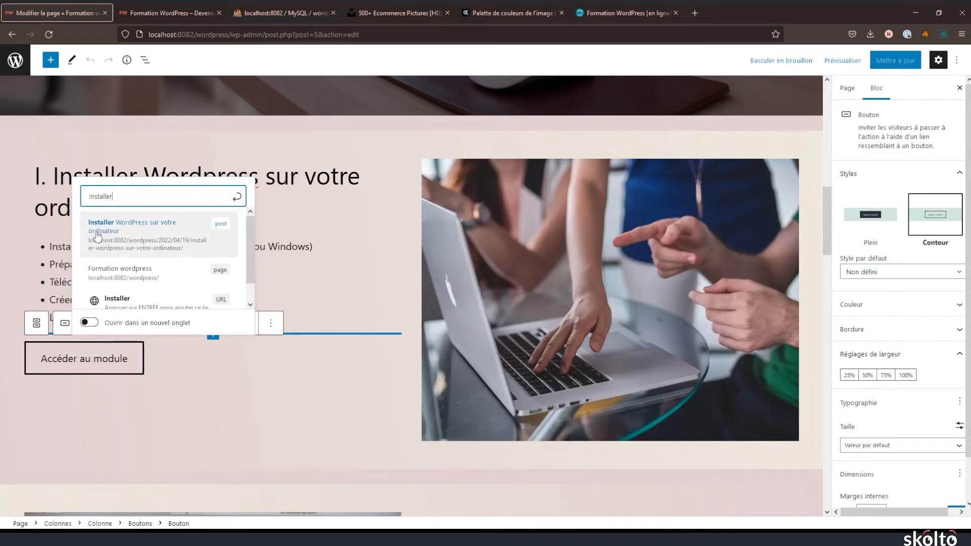
click(180, 241)
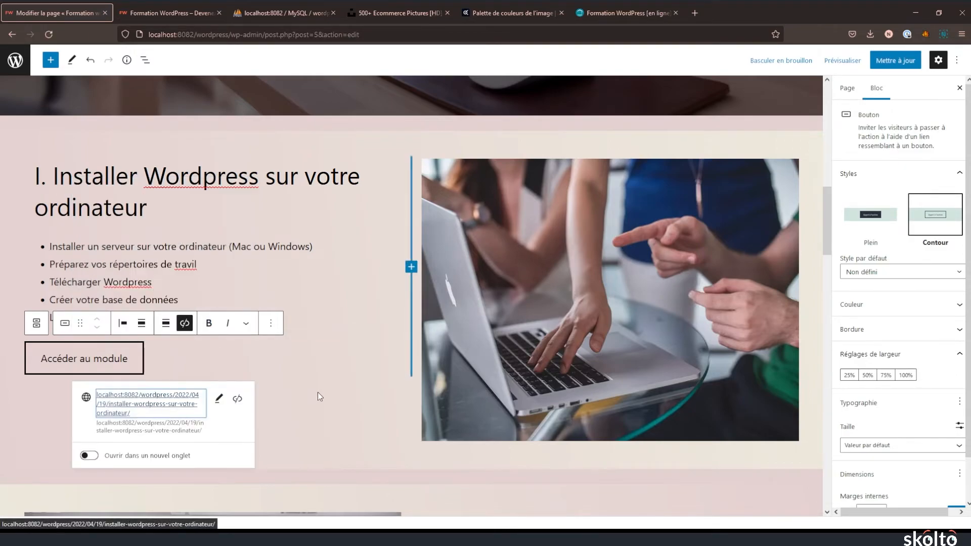
Link the "Accéder au module" button under heading II to the article "Prise en main de WordPress".
click(317, 428)
click(88, 366)
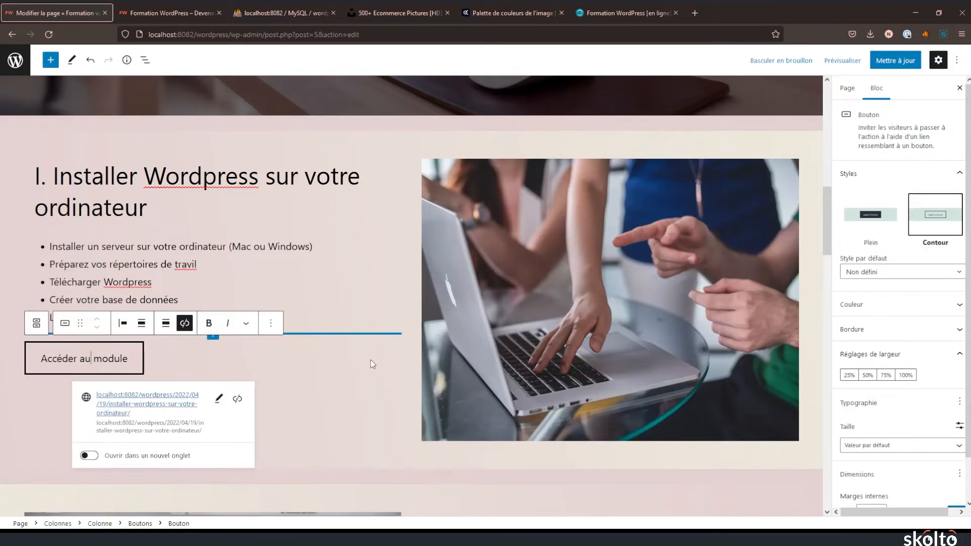
scroll(373, 364, down, 8)
click(490, 349)
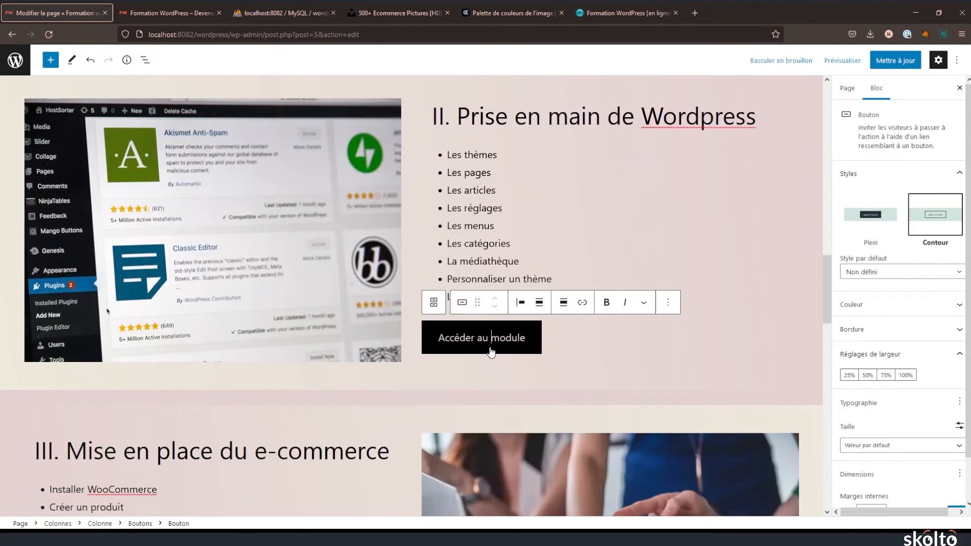
click(581, 303)
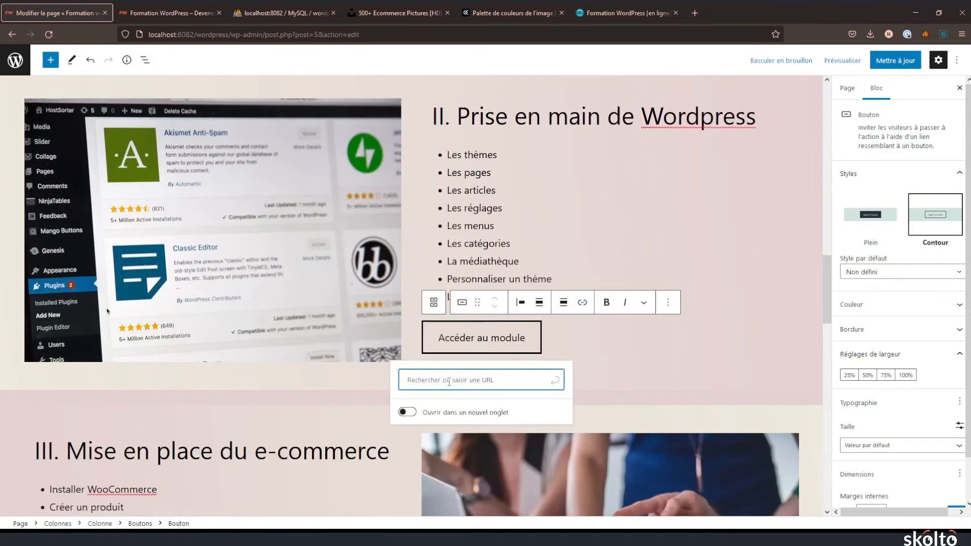
text(Prise)
click(474, 409)
Link the "Accéder au module" button under heading III to the article "Mise en place du e-commerce".
scroll(475, 410, down, 5)
click(85, 377)
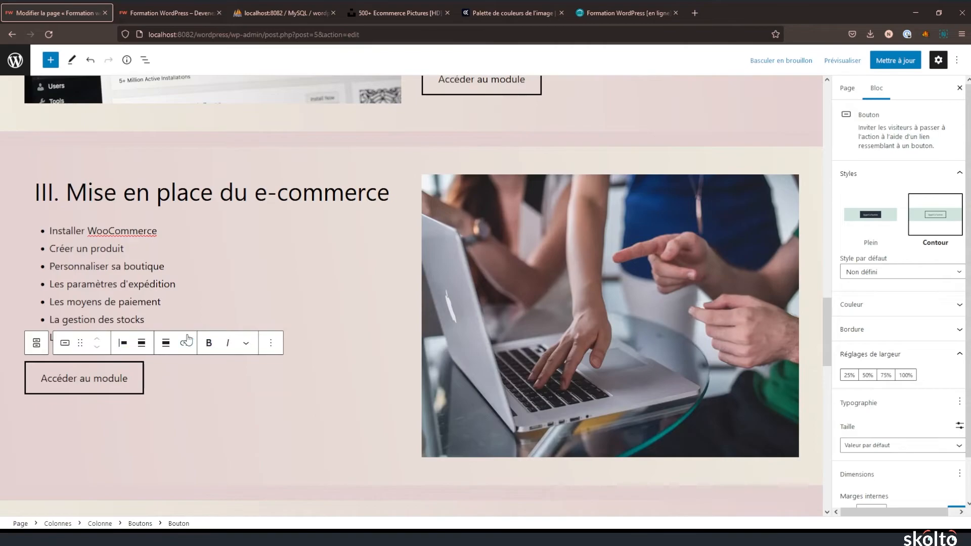
click(184, 342)
text(Mise)
click(157, 449)
Link the "Accéder au module" button under heading IV to the article "Création d'un thème enfant".
scroll(310, 444, down, 1)
scroll(309, 444, down, 5)
click(481, 368)
click(581, 334)
text(Création)
click(480, 243)
Link the "Accéder au module" button under heading V to the article "Mettre votre site en ligne", reusing the copied heading text as the search.
scroll(492, 321, down, 8)
drag(61, 195, 195, 192)
key(ctrl+c)
click(84, 328)
click(184, 293)
key(ctrl+v)
click(157, 402)
click(320, 377)
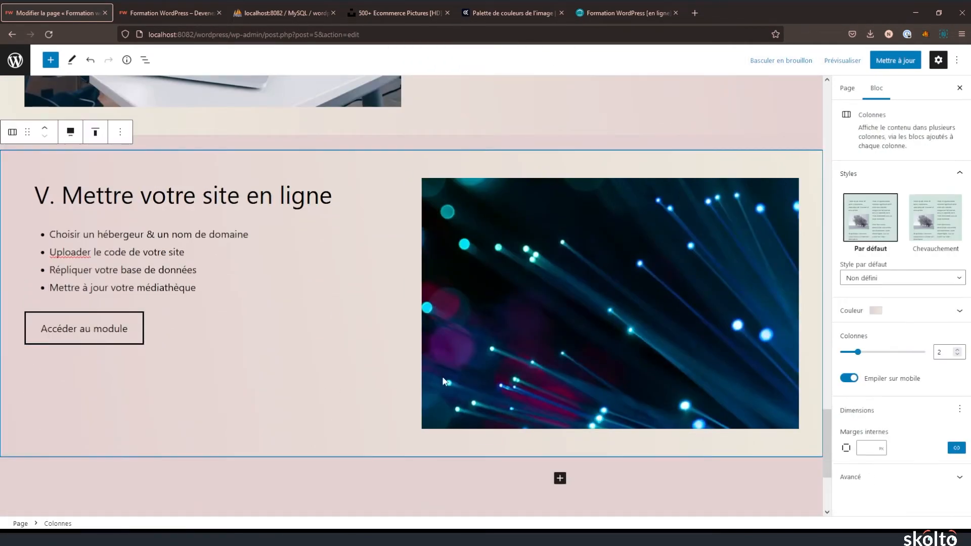
Update the home page with the new button links and reload its public view.
scroll(435, 376, down, 2)
scroll(447, 378, up, 3)
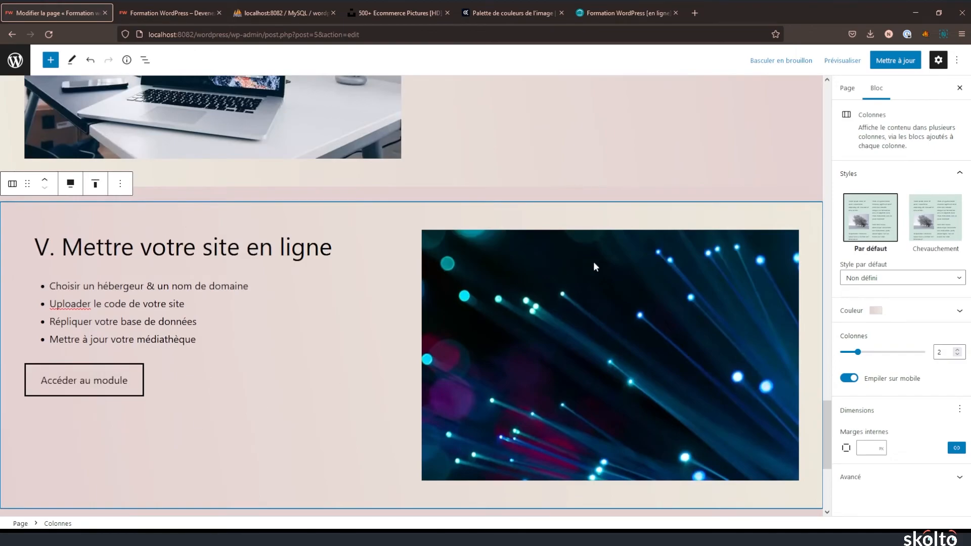
click(894, 60)
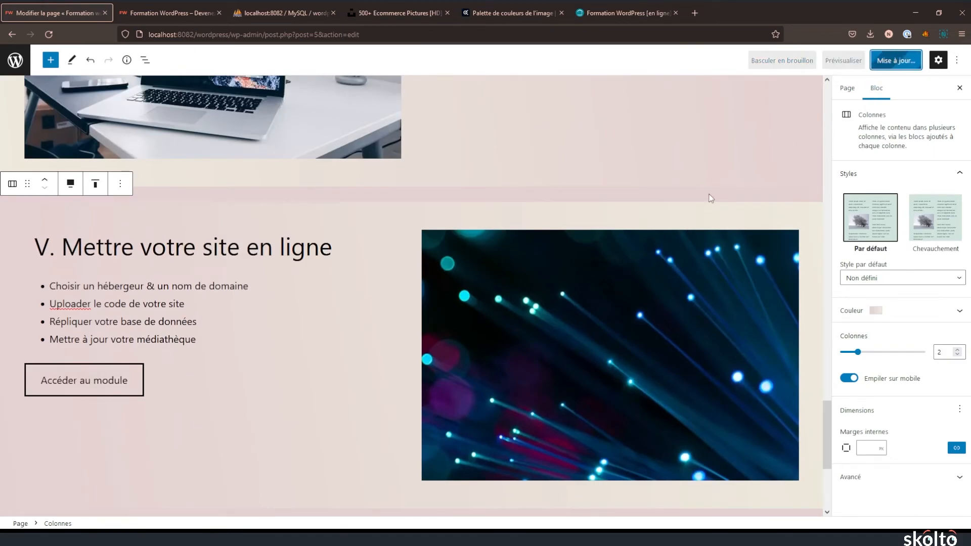
click(167, 12)
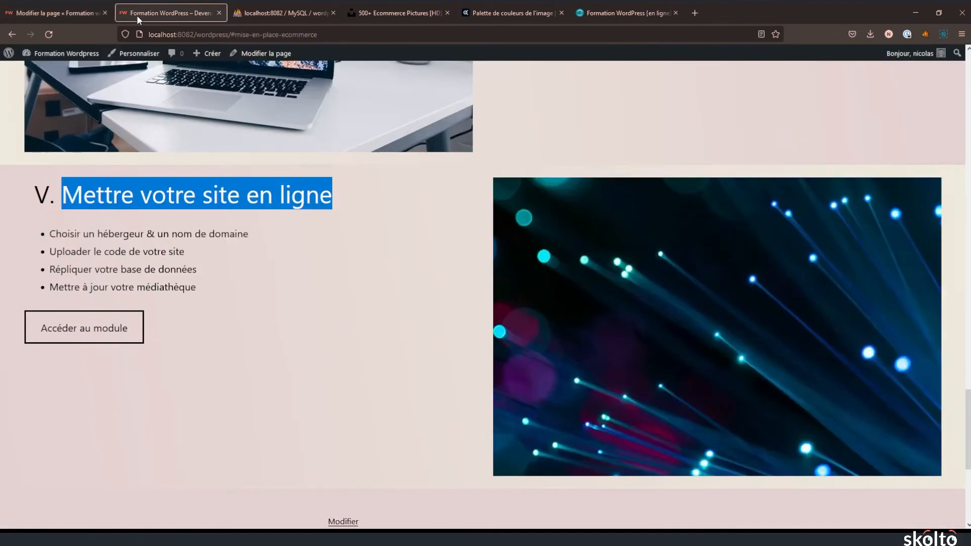
click(49, 34)
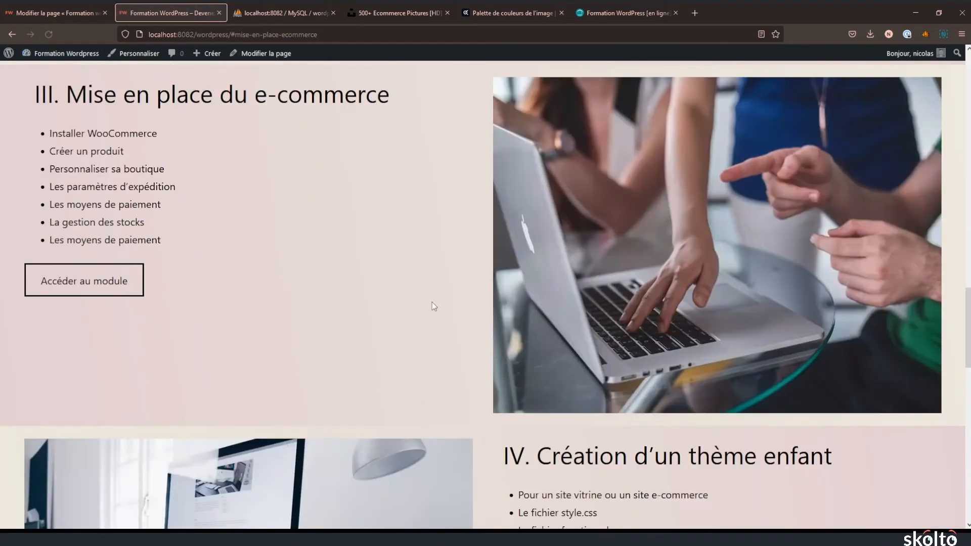
Replace the image beside heading III with mise-en-place-ecommerce.webp from the media library and update the home page.
click(56, 13)
scroll(578, 240, up, 5)
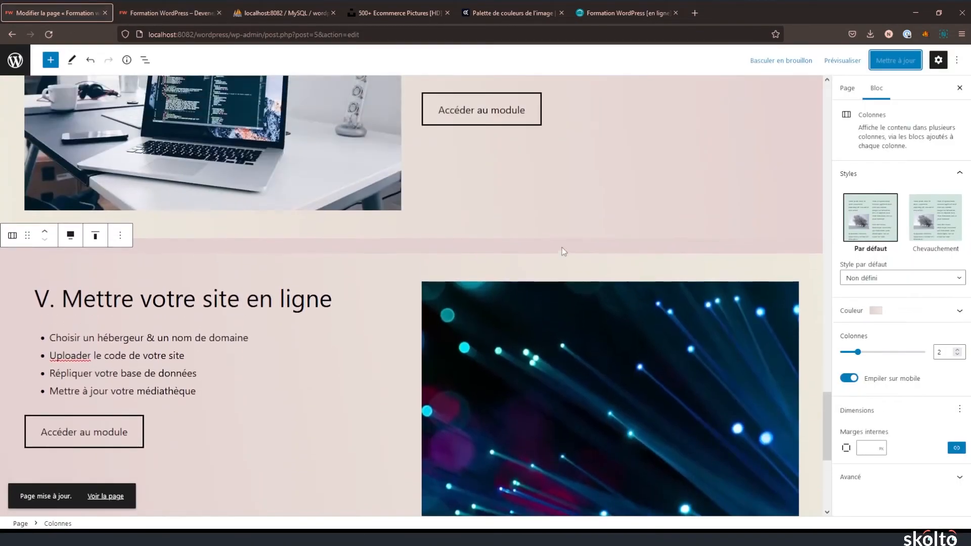
scroll(570, 259, up, 5)
click(569, 280)
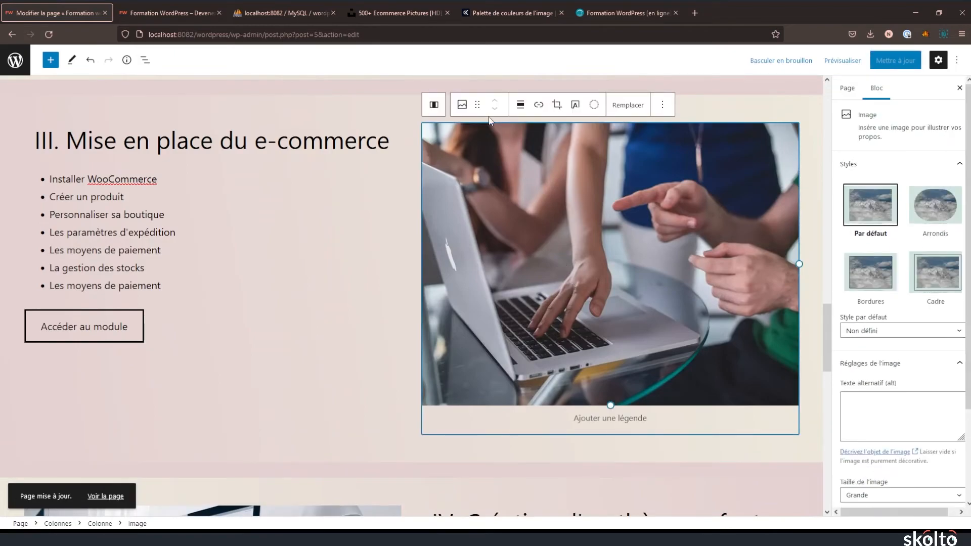
click(640, 108)
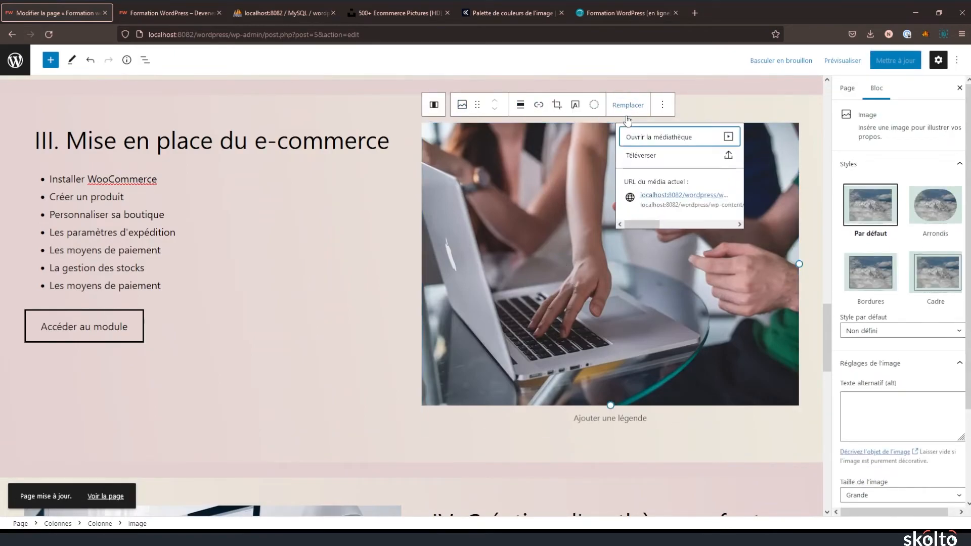
click(673, 143)
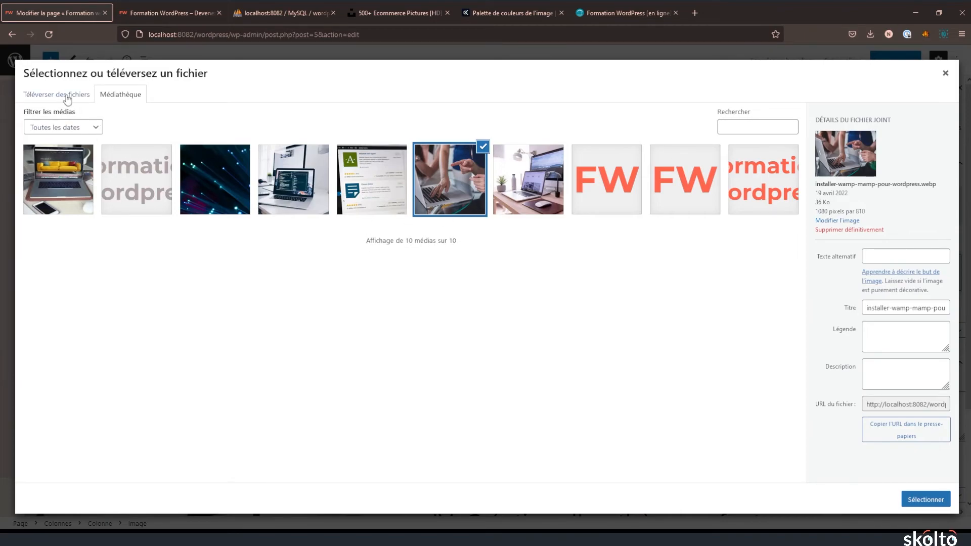
click(61, 160)
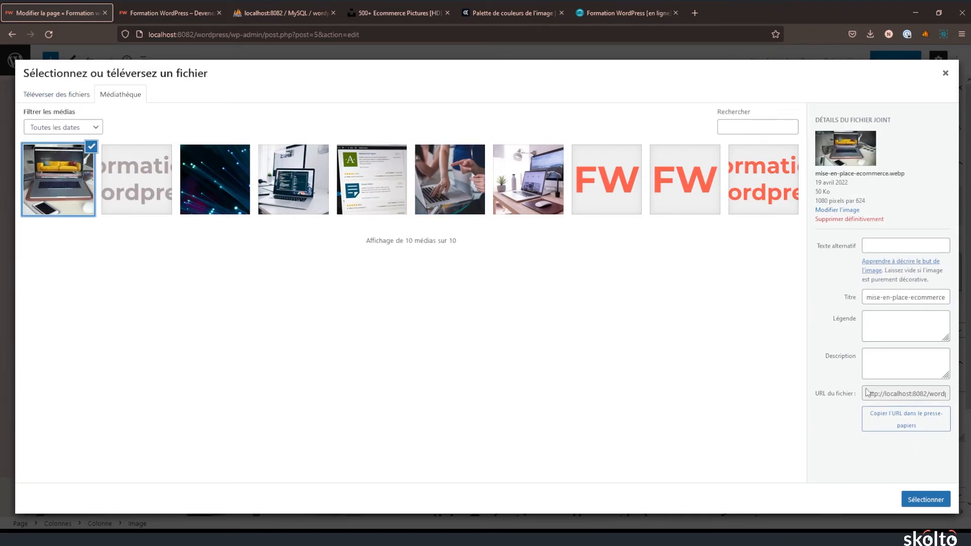
click(925, 498)
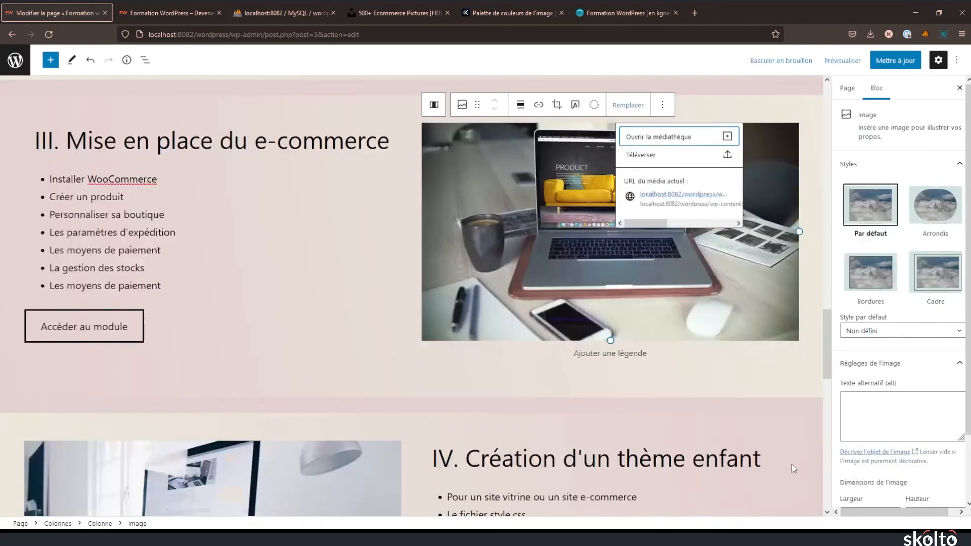
click(878, 65)
Reload the public home page and jump to section I with the hero section's "Je veux me former" button.
click(202, 12)
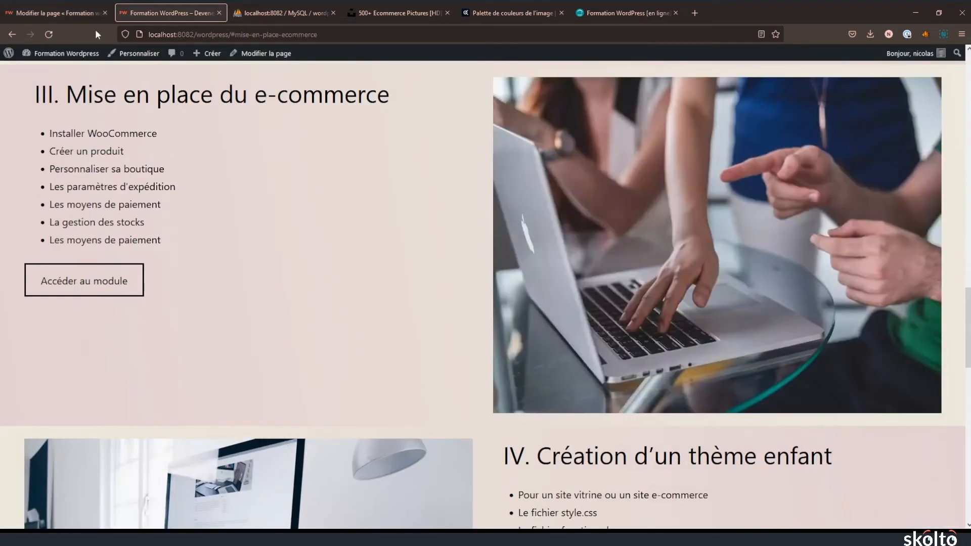
click(46, 38)
scroll(542, 299, up, 15)
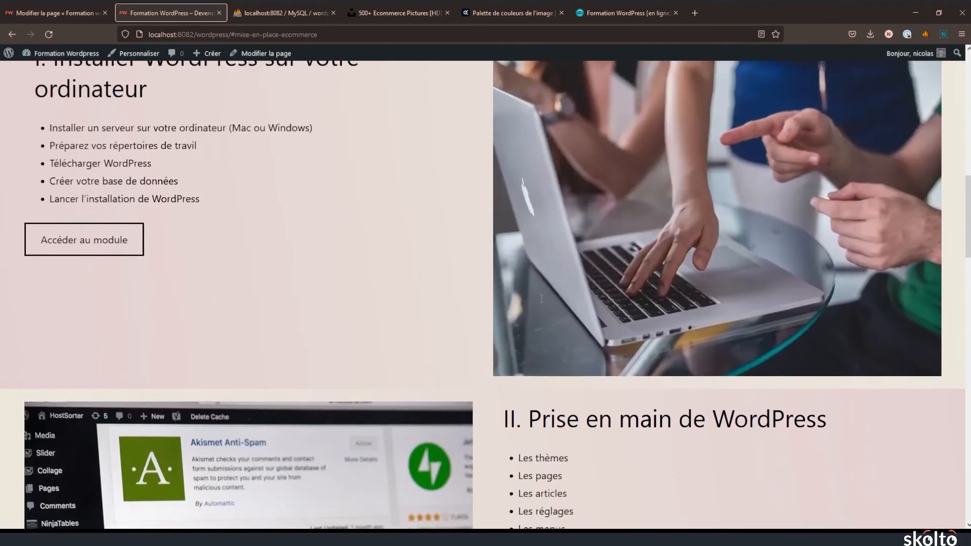
scroll(532, 296, up, 5)
click(264, 413)
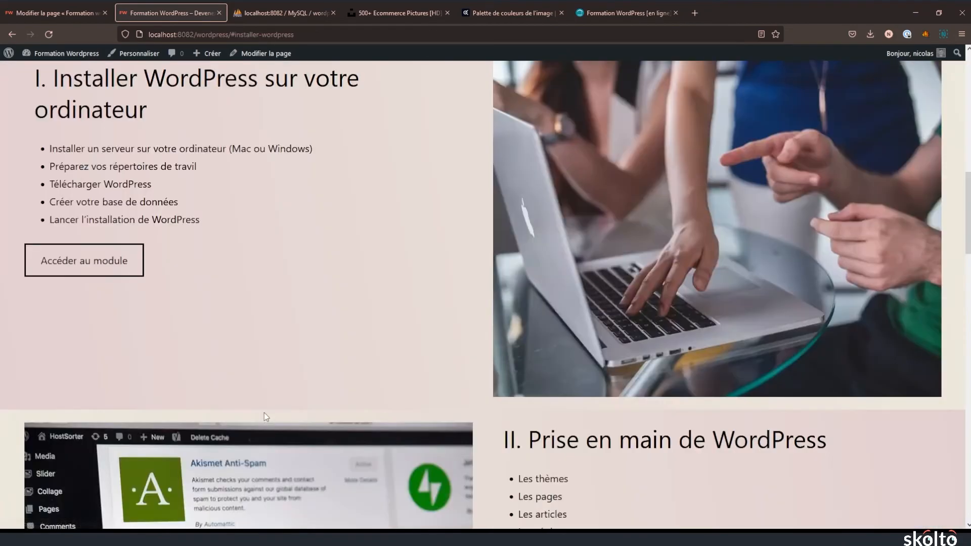
Open the article "Installer WordPress sur votre ordinateur" from its module button and look through it.
drag(20, 82, 125, 147)
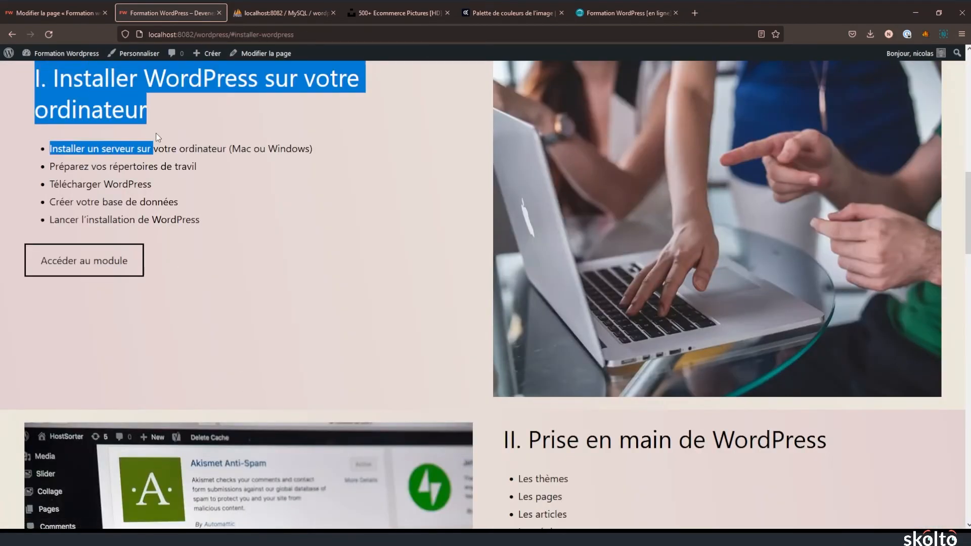
click(124, 147)
click(106, 262)
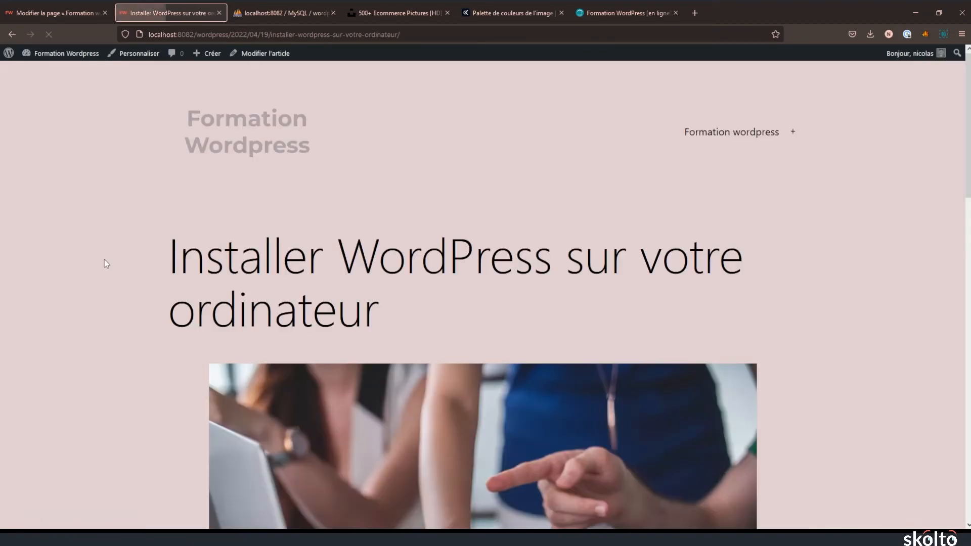
scroll(420, 182, down, 10)
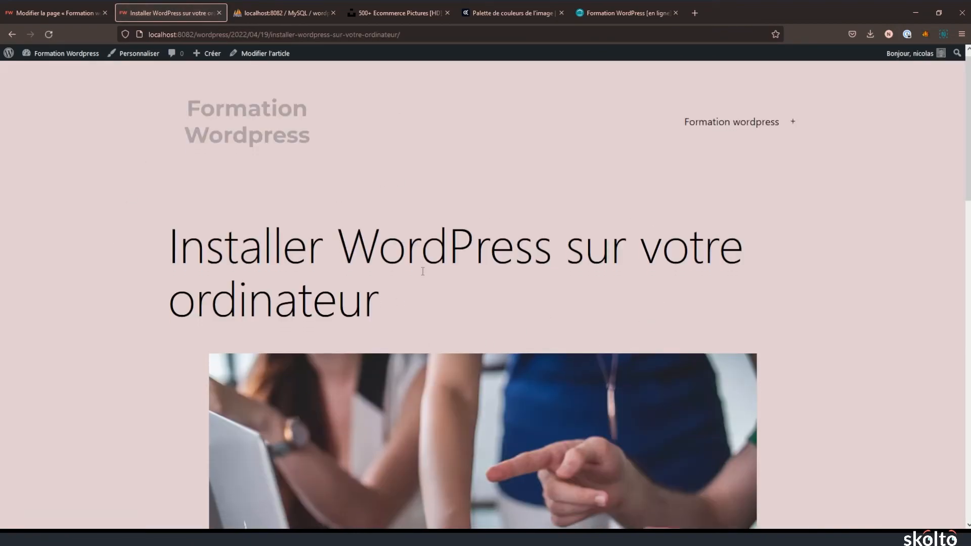
scroll(426, 310, down, 2)
scroll(427, 314, up, 9)
scroll(435, 324, up, 4)
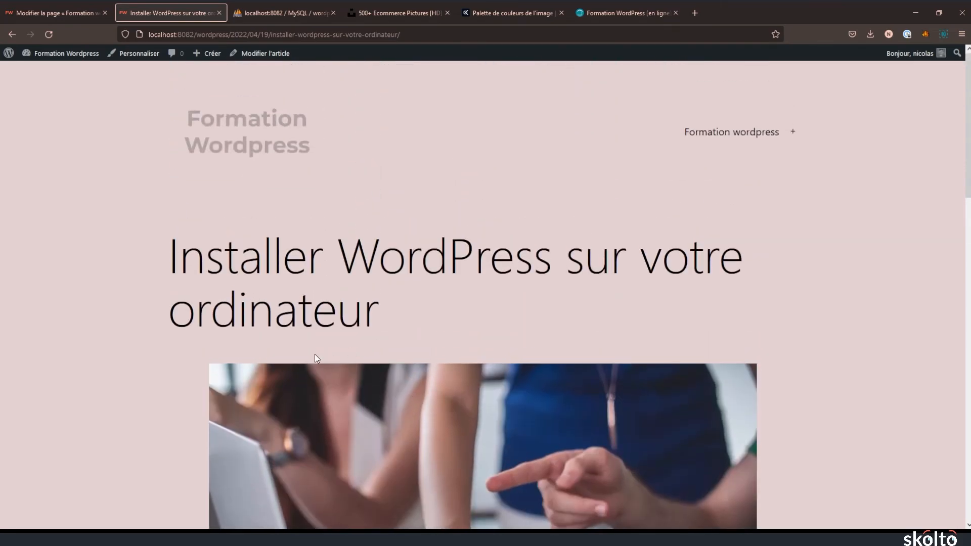
Try the "Prise en main de Word" submenu link of "Formation wordpress" from the article page.
mouse_move(748, 132)
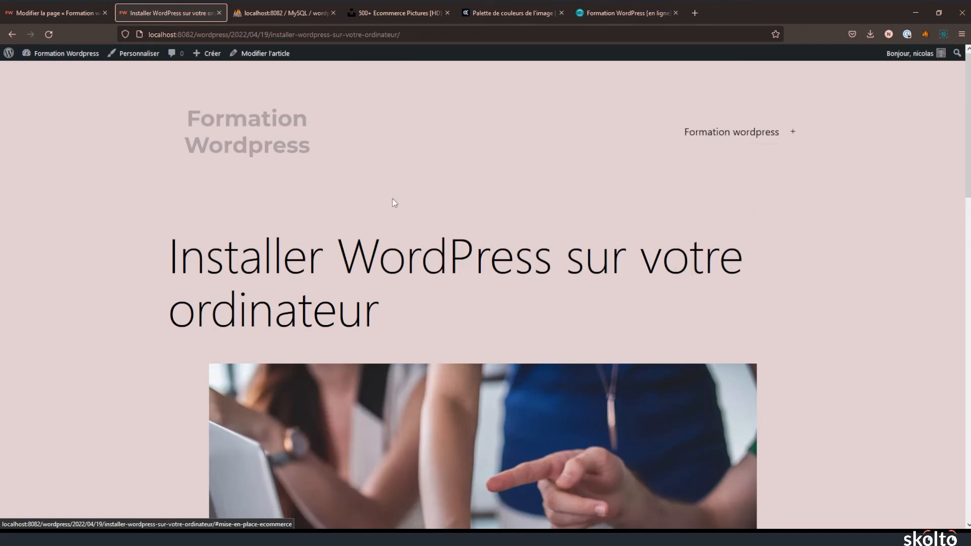
mouse_move(779, 132)
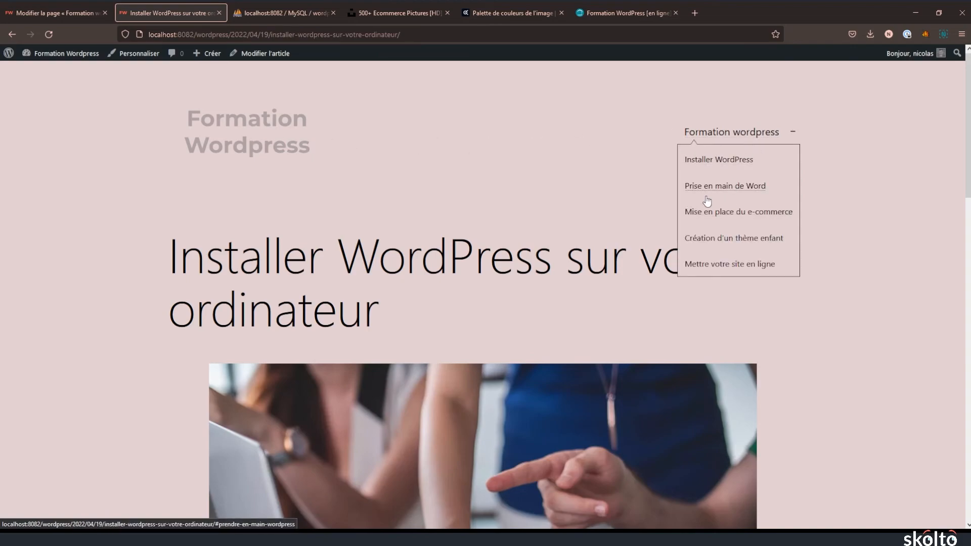
click(738, 191)
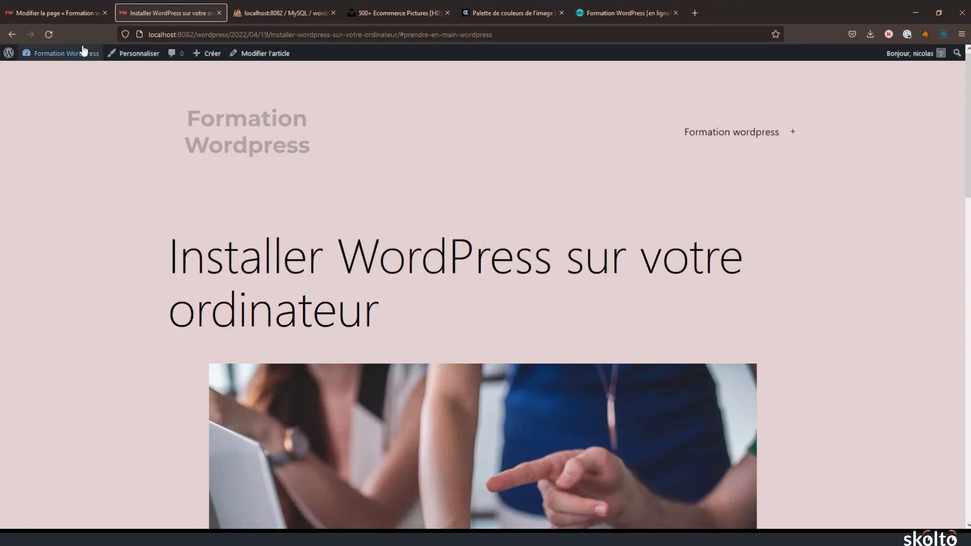
mouse_move(83, 53)
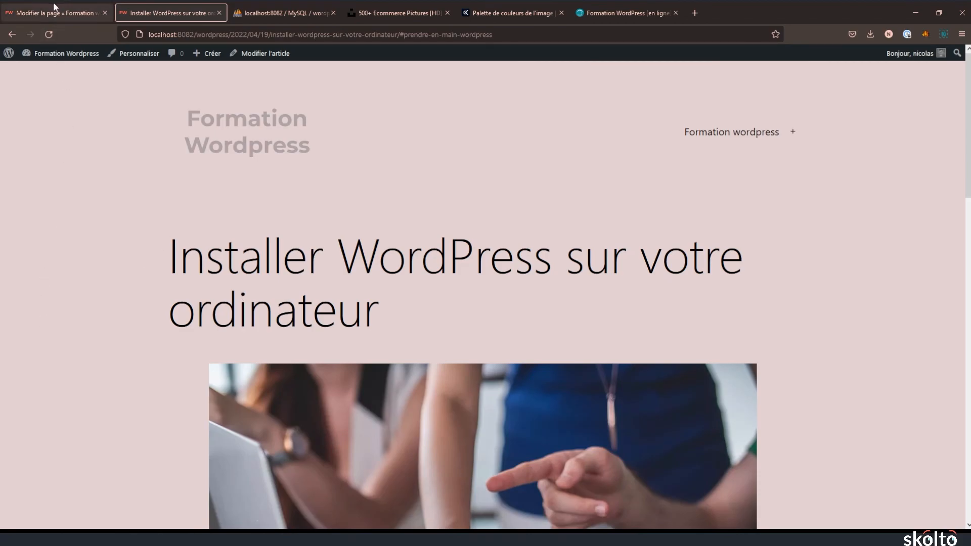
Return to the home page editor and review the sections up to the "Formation wordpress" title.
click(69, 12)
scroll(178, 308, up, 10)
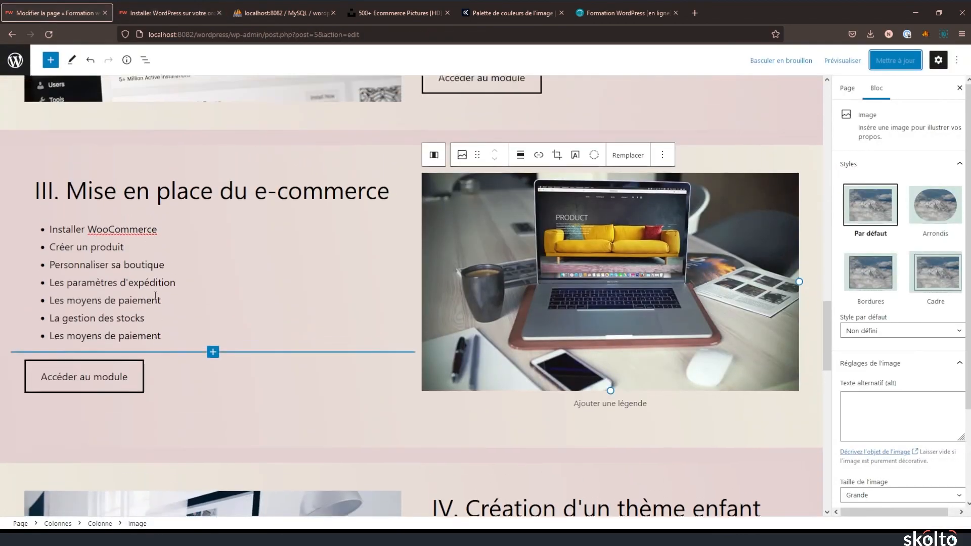
scroll(162, 209, up, 4)
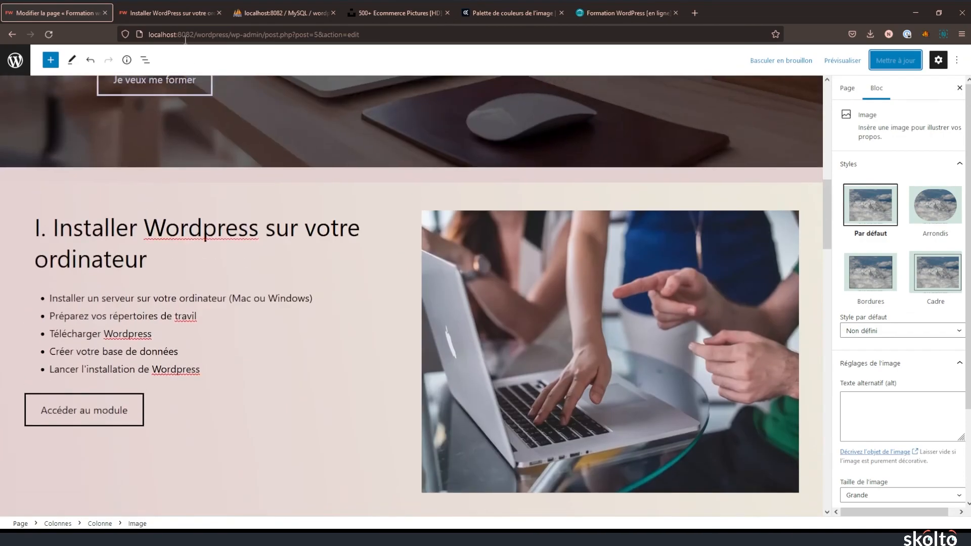
scroll(126, 197, up, 10)
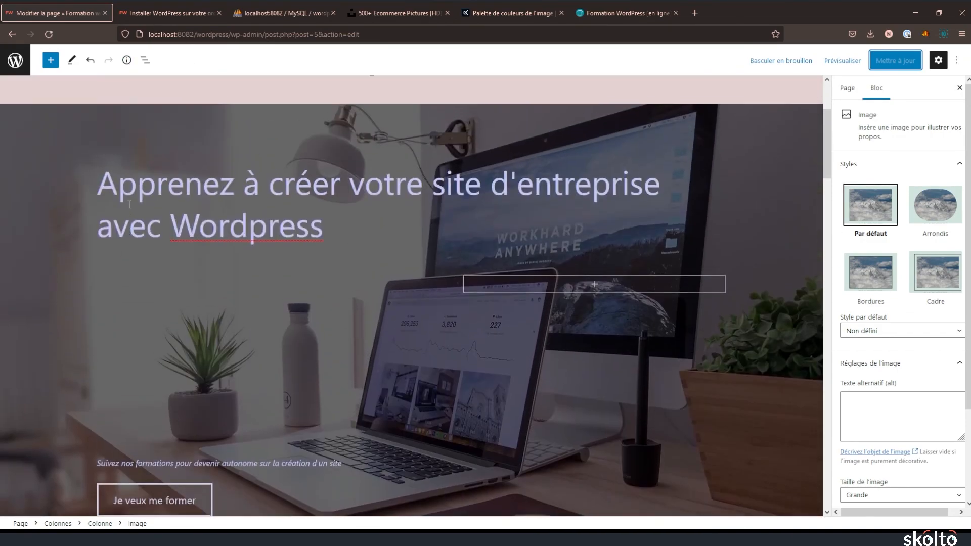
scroll(101, 213, down, 1)
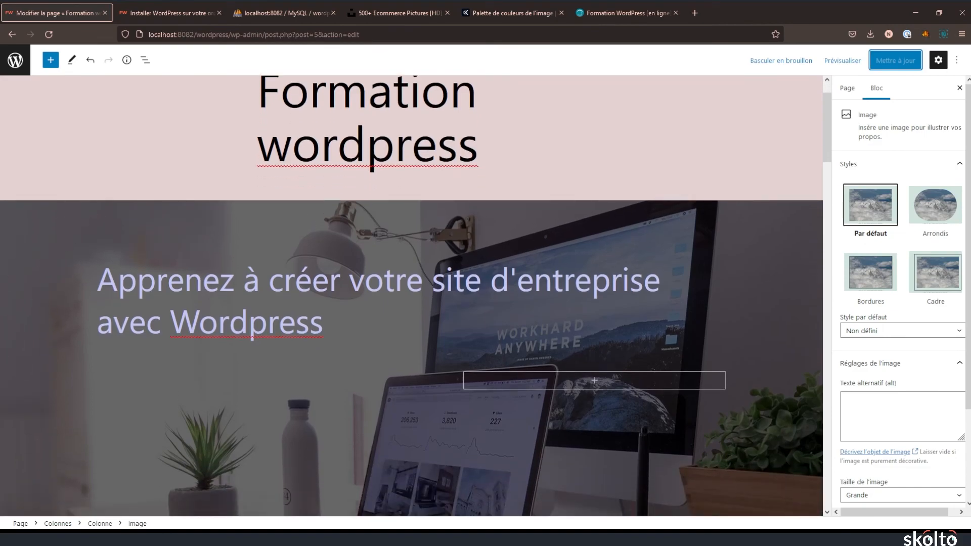